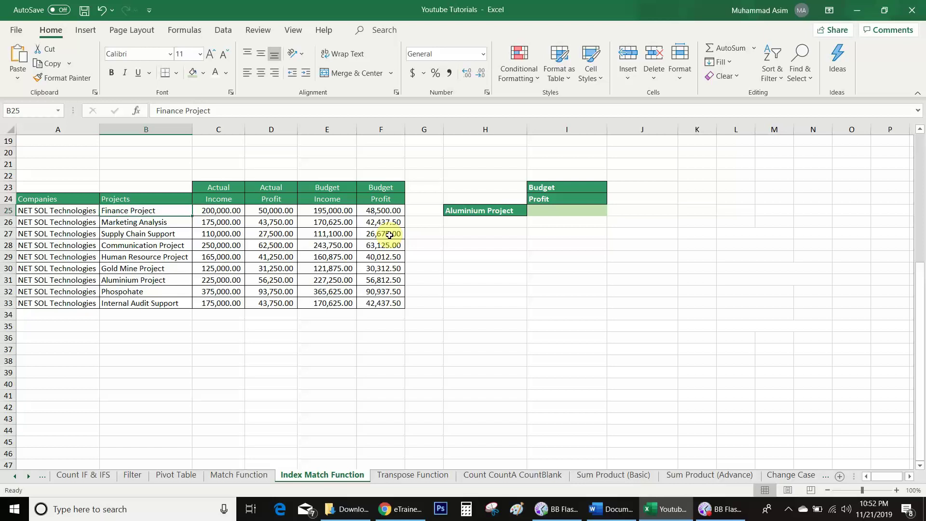
{"action": "left_click", "coordinate": [258, 209]}
{"action": "left_click", "coordinate": [236, 187]}
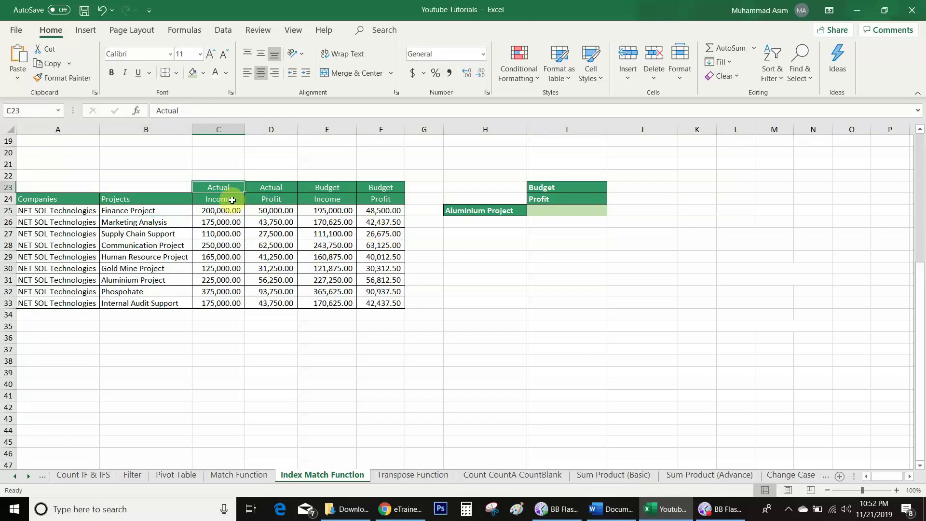
{"action": "key", "text": "Down"}
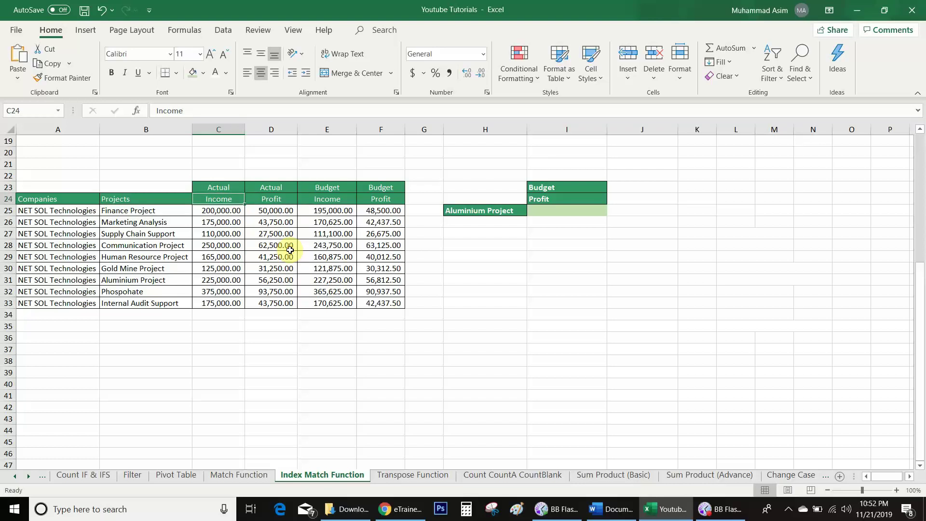
{"action": "left_click", "coordinate": [467, 211]}
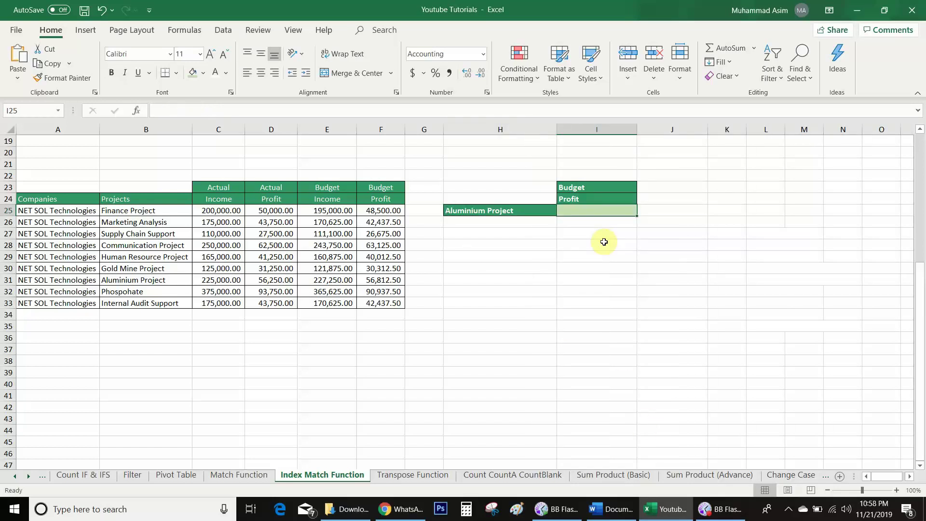
- Start an INDEX formula in cell I25 with C25:F33 as the array
{"action": "type", "text": "="}
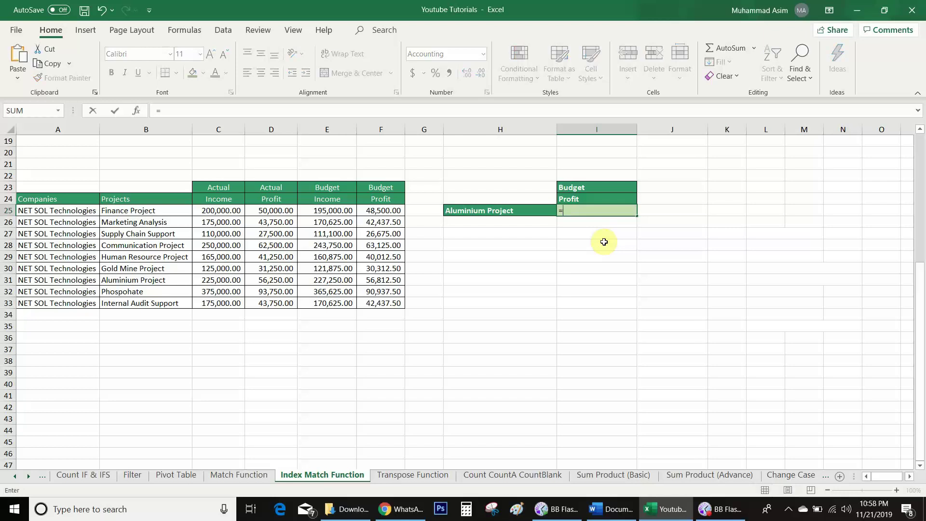
{"action": "type", "text": "index"}
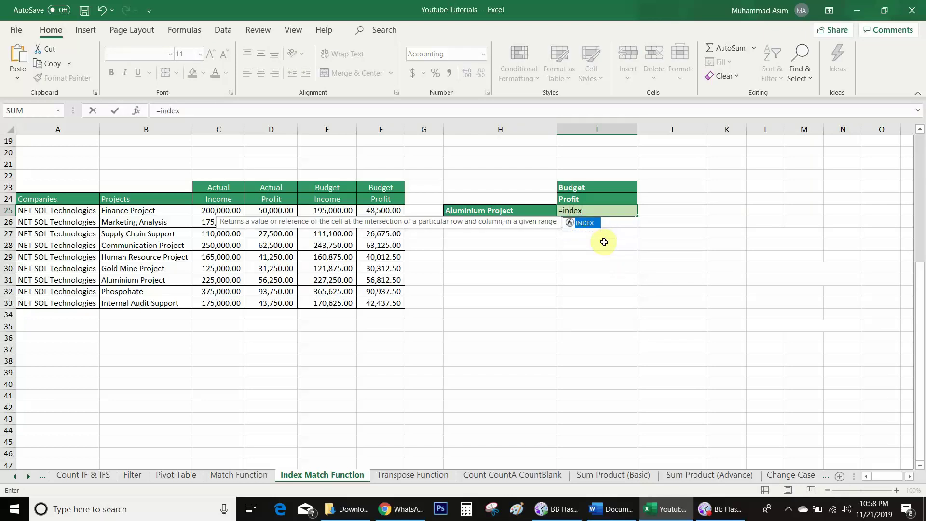
{"action": "type", "text": "("}
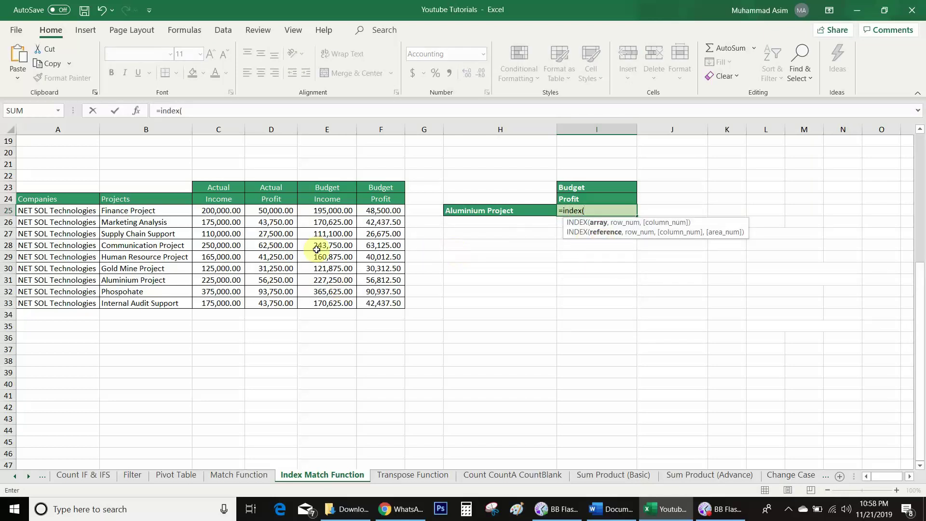
{"action": "left_click_drag", "start_coordinate": [222, 211], "coordinate": [376, 299]}
{"action": "type", "text": ","}
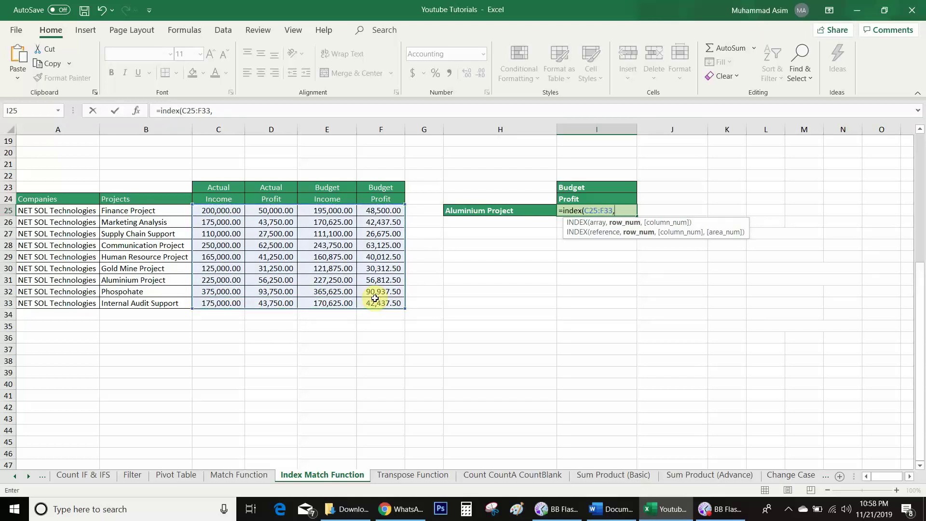
- Add a MATCH as the row number, looking up H25 in B25:B33 with match type 0
{"action": "type", "text": "match"}
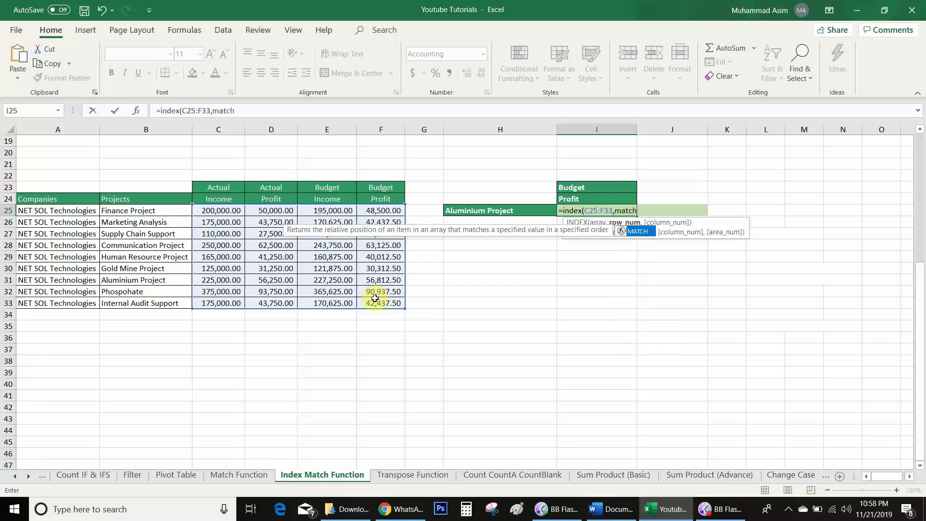
{"action": "type", "text": "("}
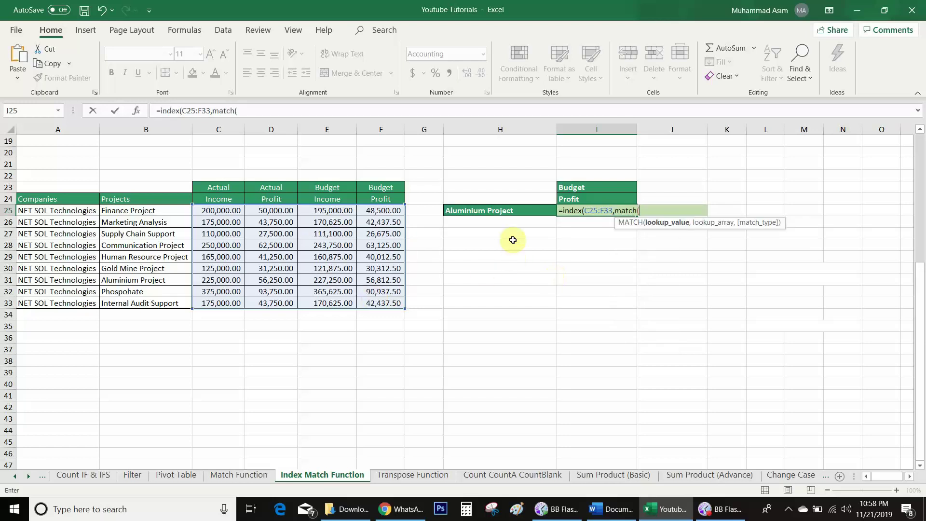
{"action": "left_click", "coordinate": [508, 213]}
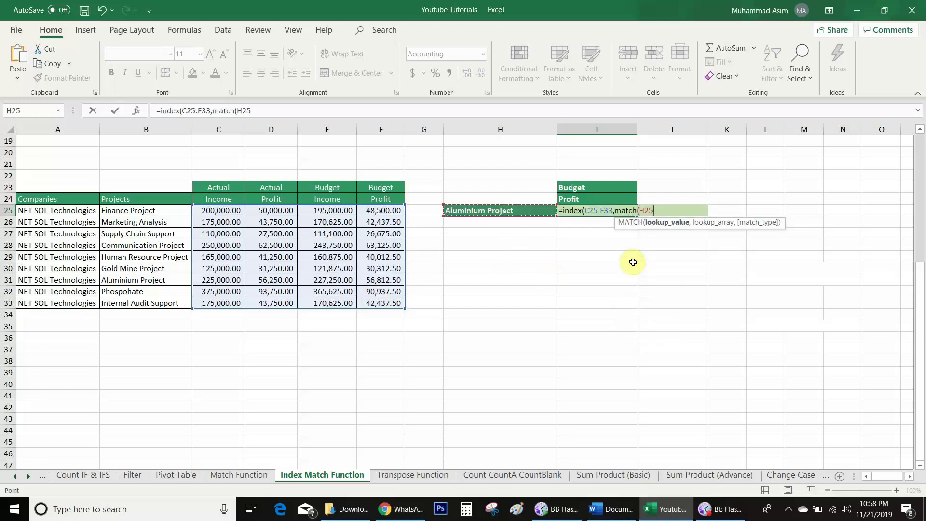
{"action": "type", "text": ","}
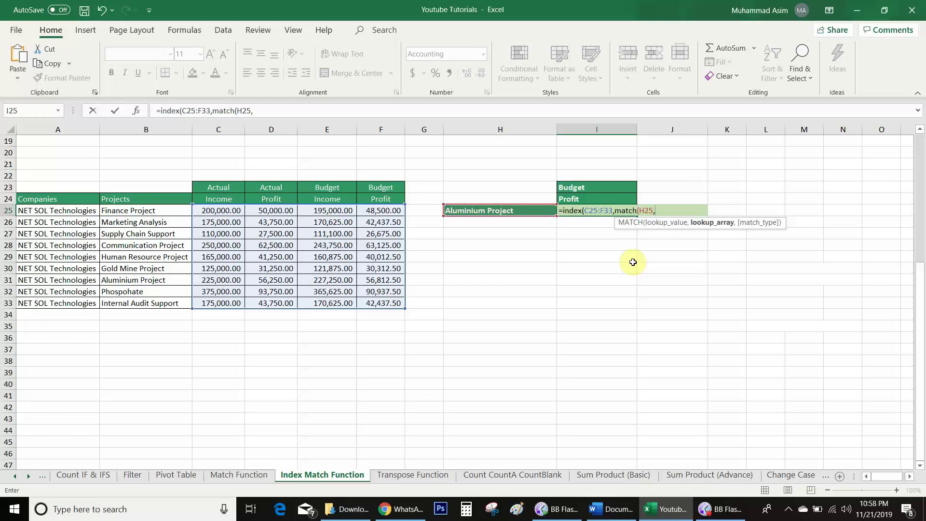
{"action": "left_click_drag", "start_coordinate": [173, 211], "coordinate": [174, 302]}
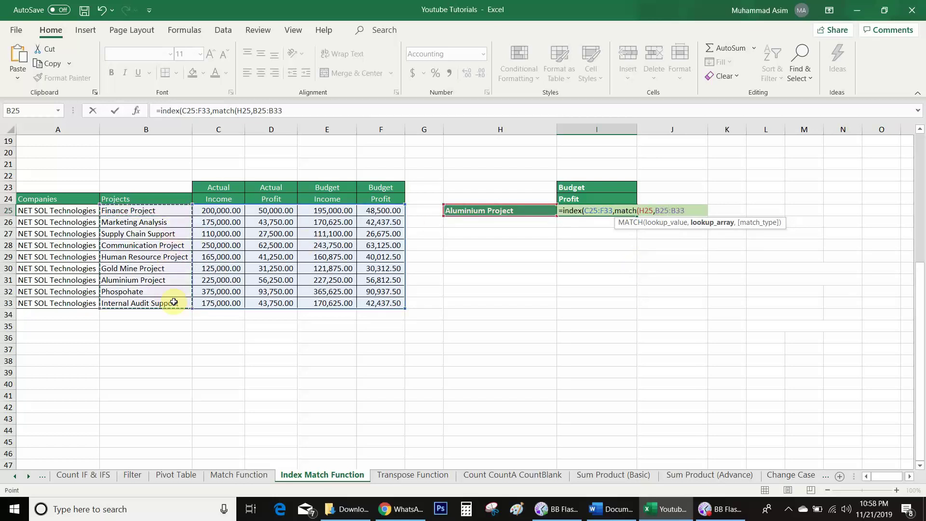
{"action": "type", "text": ","}
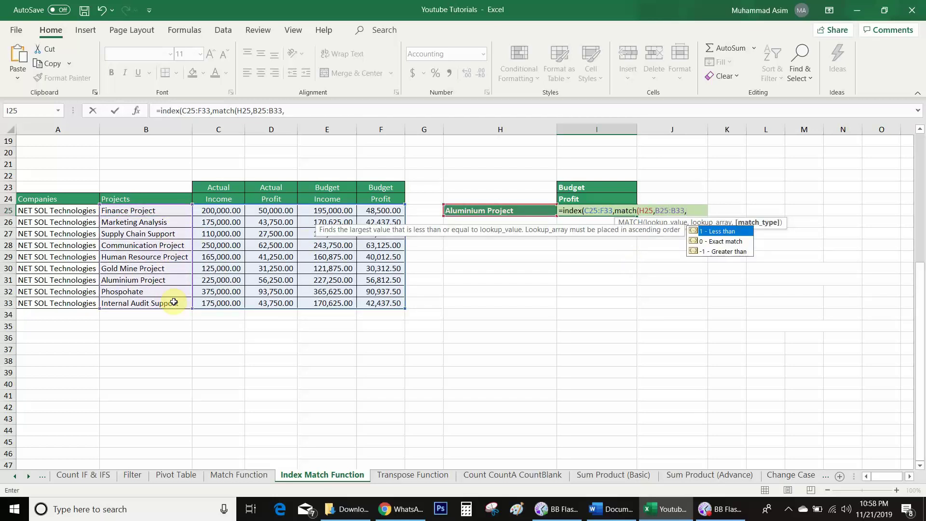
{"action": "type", "text": "0),"}
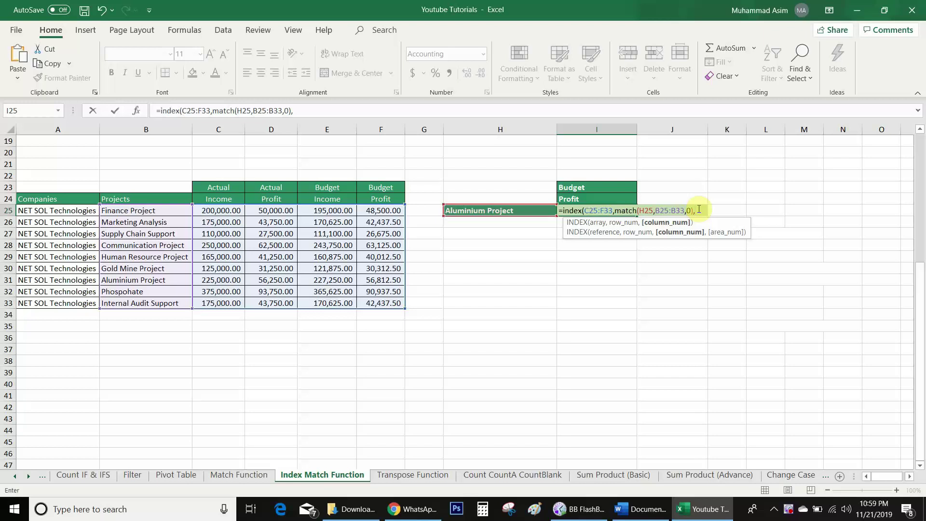
- Add a second MATCH as the column number, with I23&I24 as the lookup value
{"action": "type", "text": "match"}
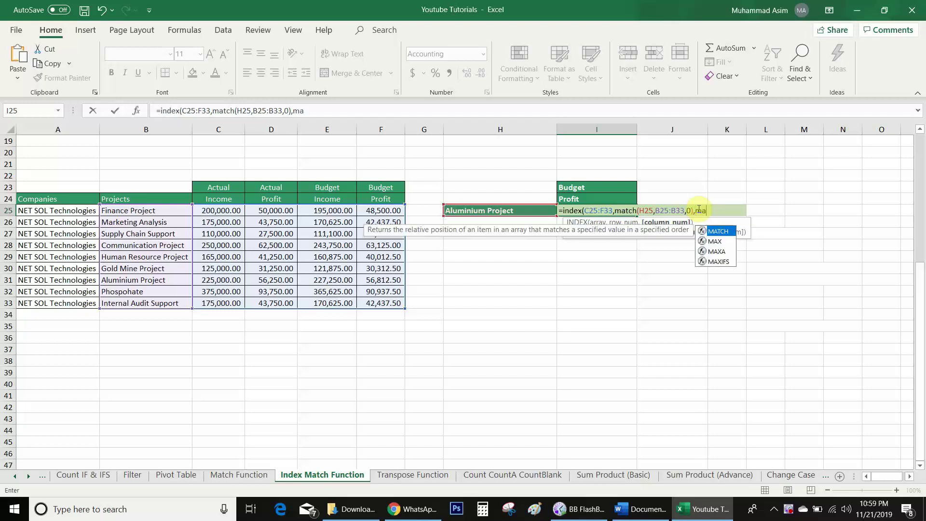
{"action": "type", "text": "("}
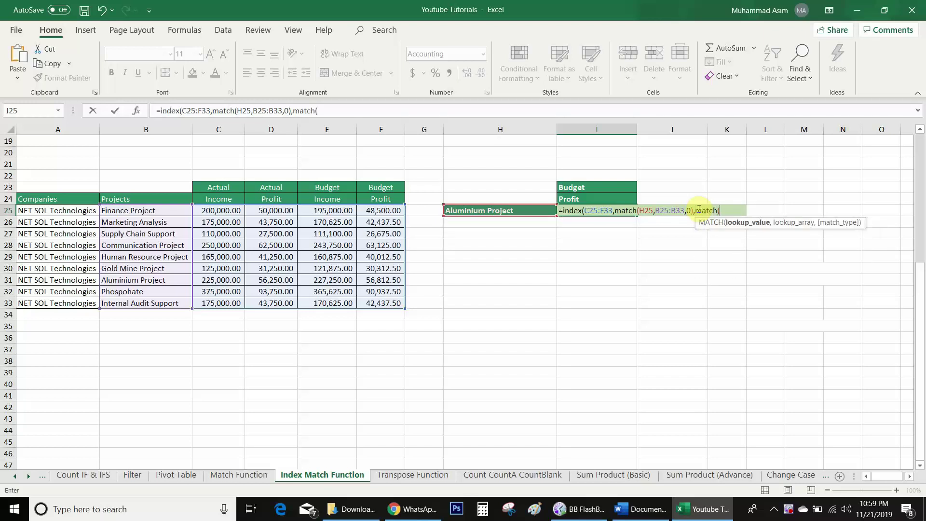
{"action": "left_click", "coordinate": [611, 186]}
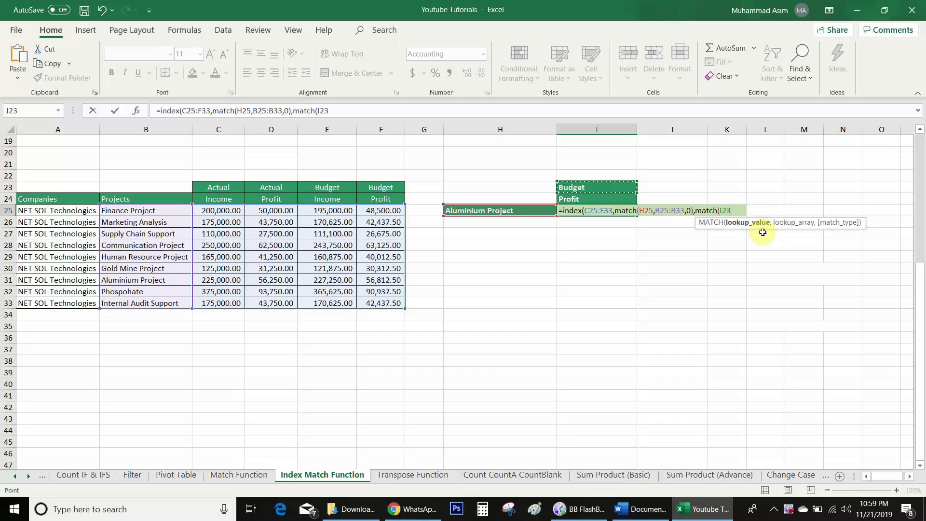
{"action": "type", "text": "&"}
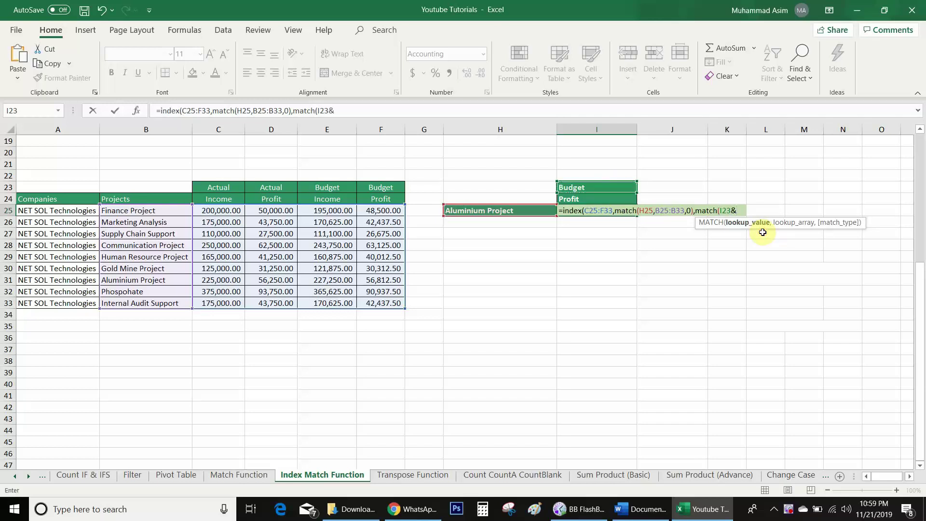
{"action": "left_click", "coordinate": [600, 198]}
{"action": "type", "text": ","}
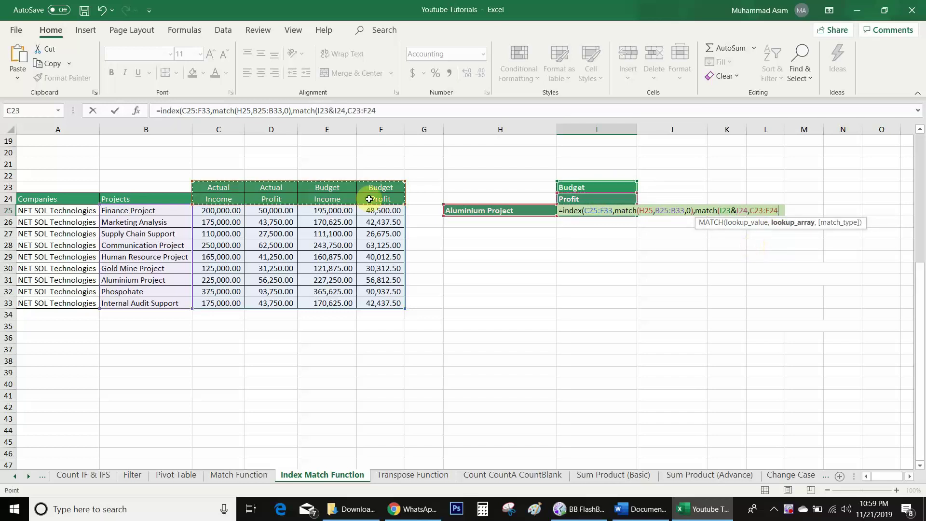
- Give the second MATCH the lookup array C23:F24 with match type 0, and enter the completed formula in I25
{"action": "left_click", "coordinate": [217, 187]}
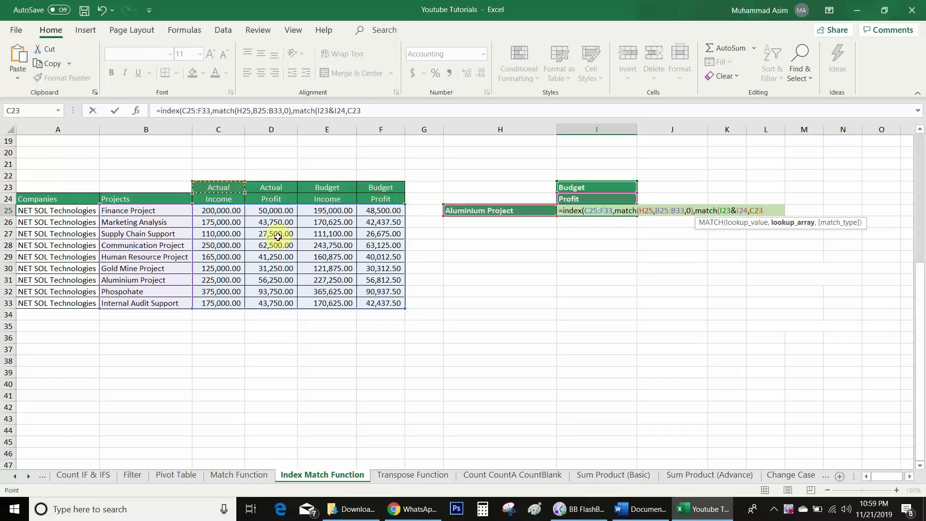
{"action": "left_click_drag", "start_coordinate": [217, 187], "coordinate": [379, 199]}
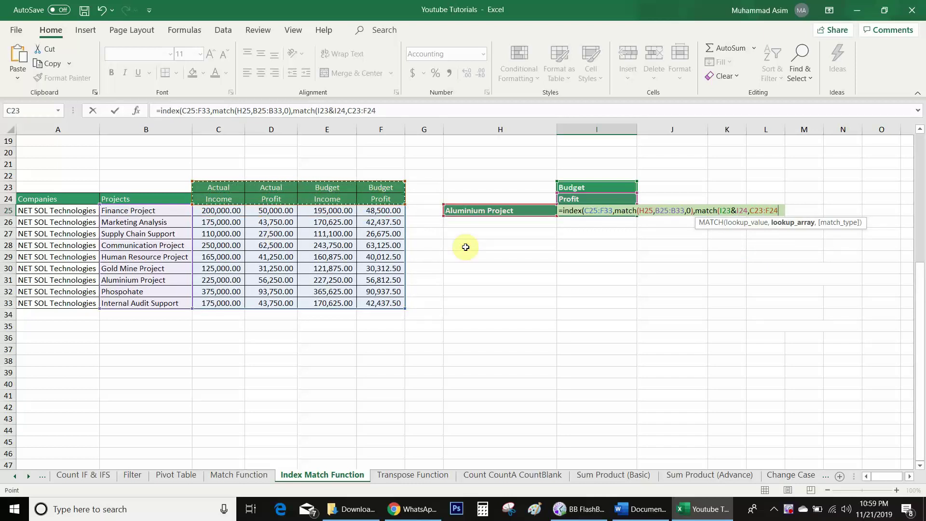
{"action": "type", "text": ",0"}
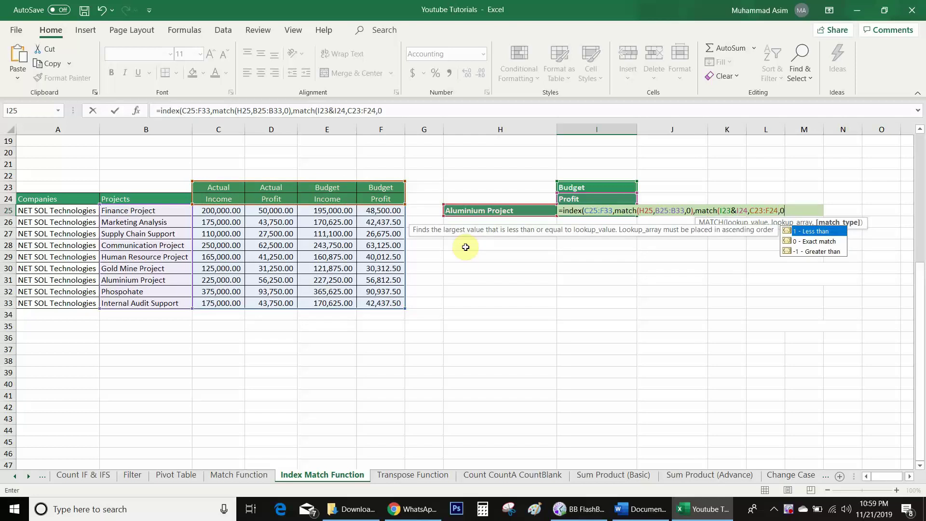
{"action": "type", "text": ")"}
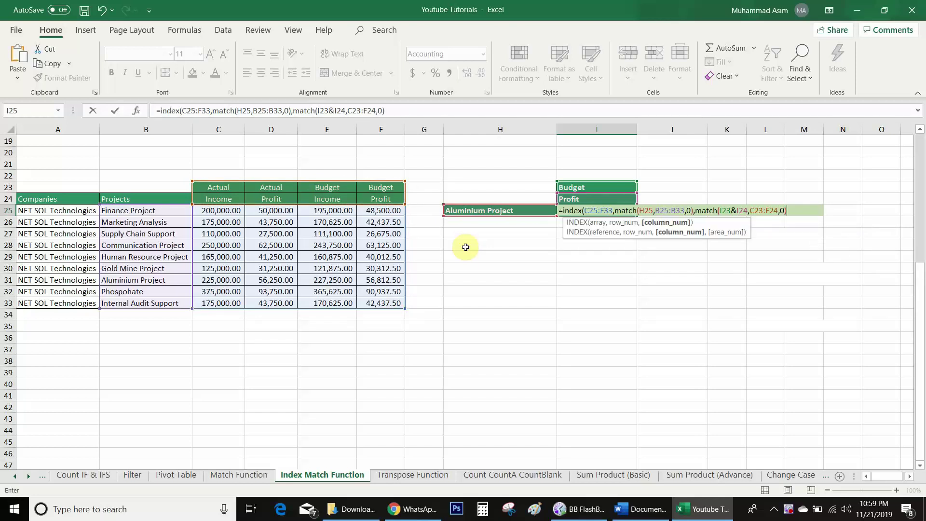
{"action": "type", "text": ")"}
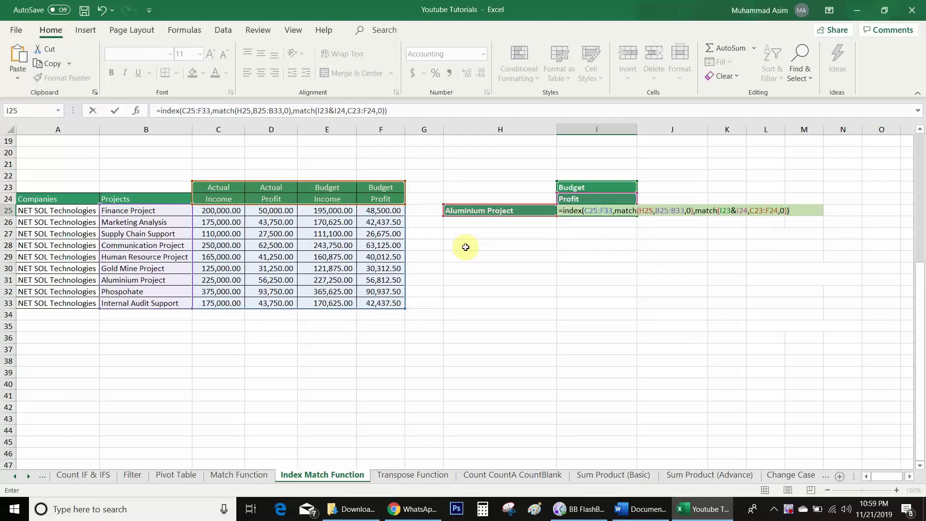
{"action": "key", "text": "Return"}
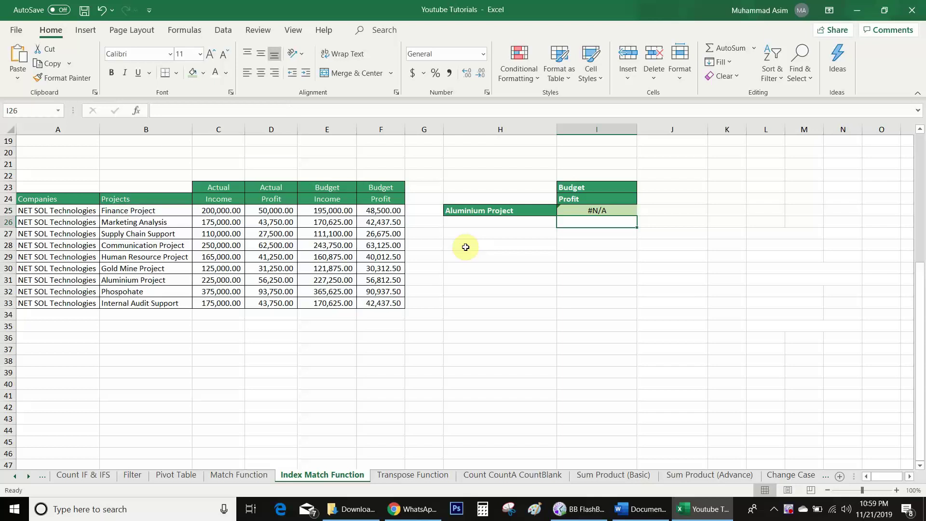
{"action": "left_click", "coordinate": [614, 209]}
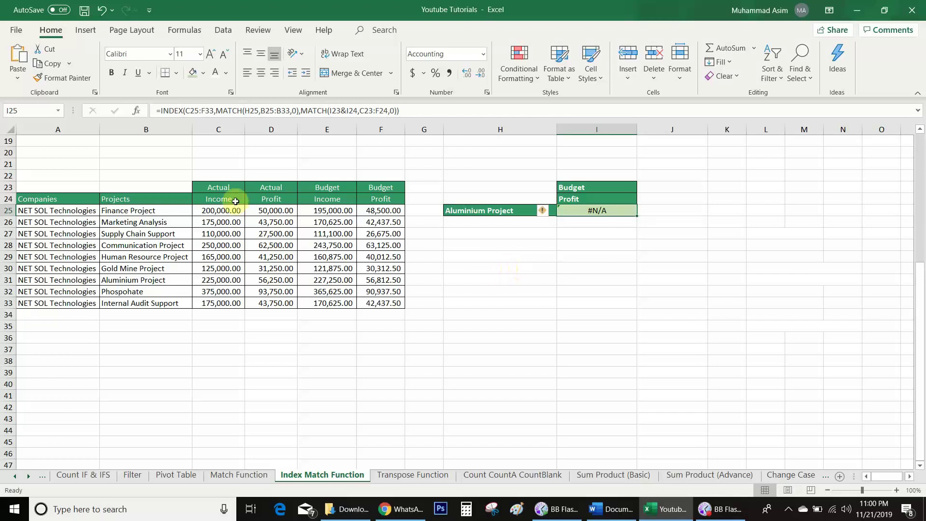
- Build a helper header row by entering =C23&C24 in C22 and filling it across to F22
{"action": "left_click", "coordinate": [226, 172]}
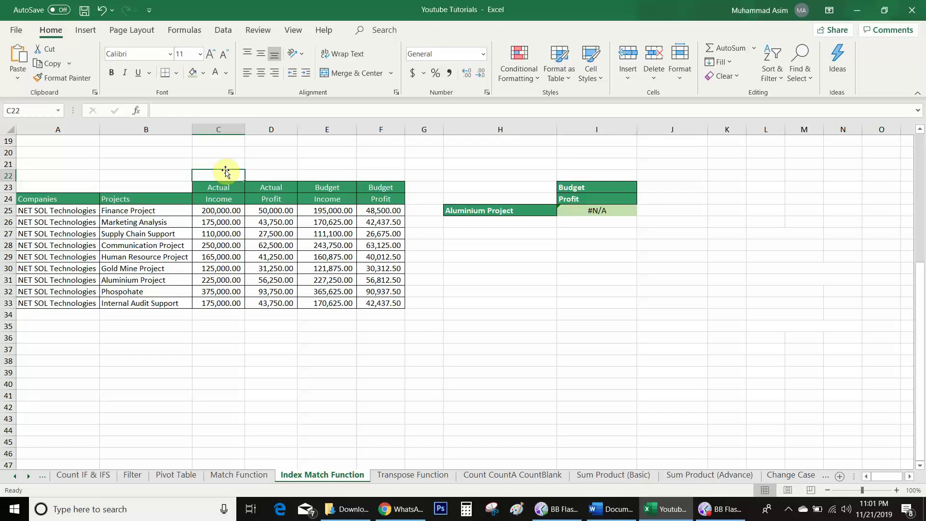
{"action": "type", "text": "="}
{"action": "left_click", "coordinate": [227, 188]}
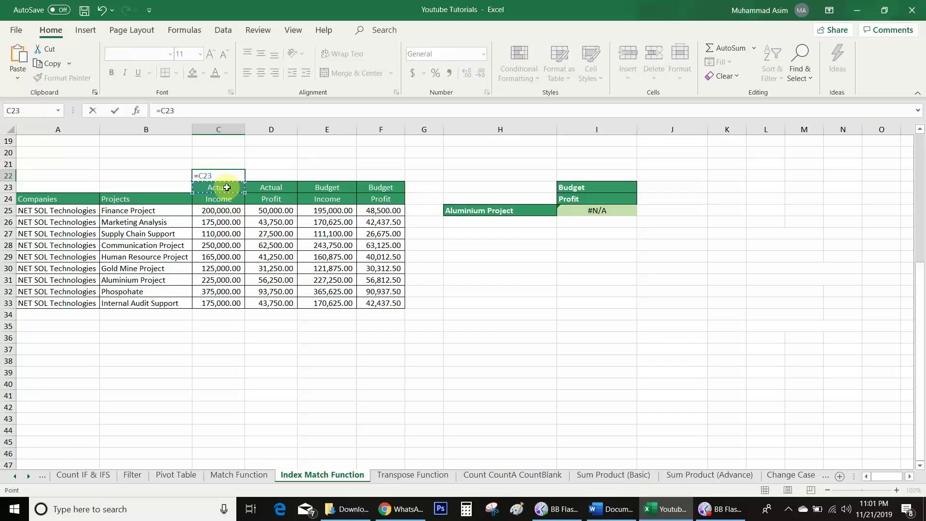
{"action": "type", "text": "&"}
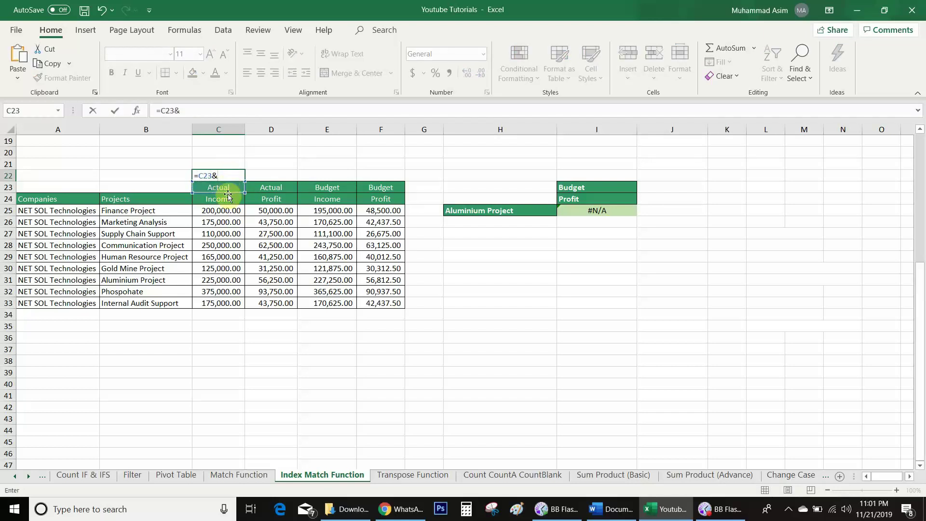
{"action": "left_click", "coordinate": [227, 198]}
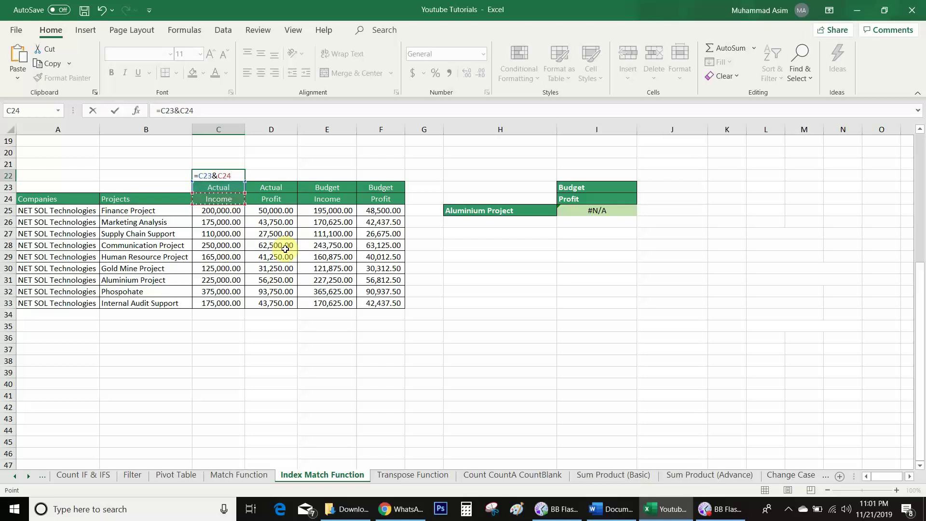
{"action": "key", "text": "ctrl+Return"}
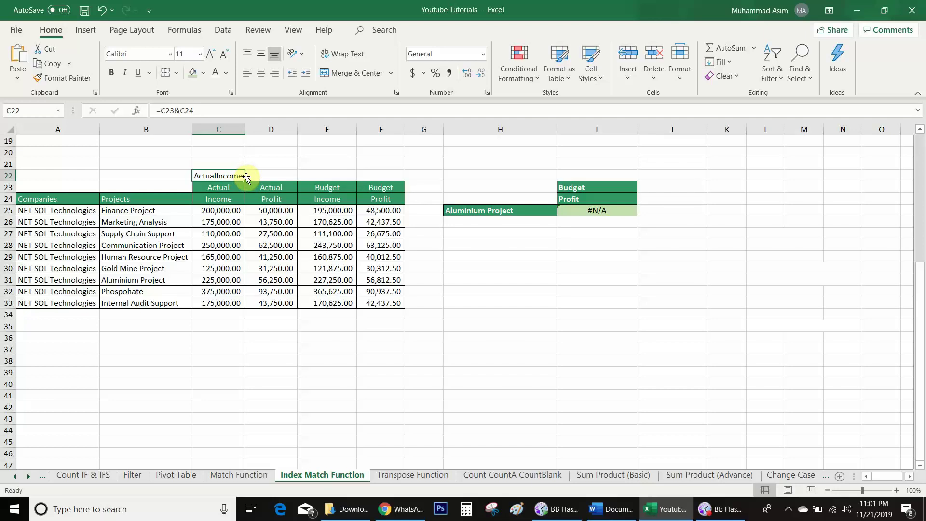
{"action": "left_click_drag", "start_coordinate": [244, 181], "coordinate": [387, 176]}
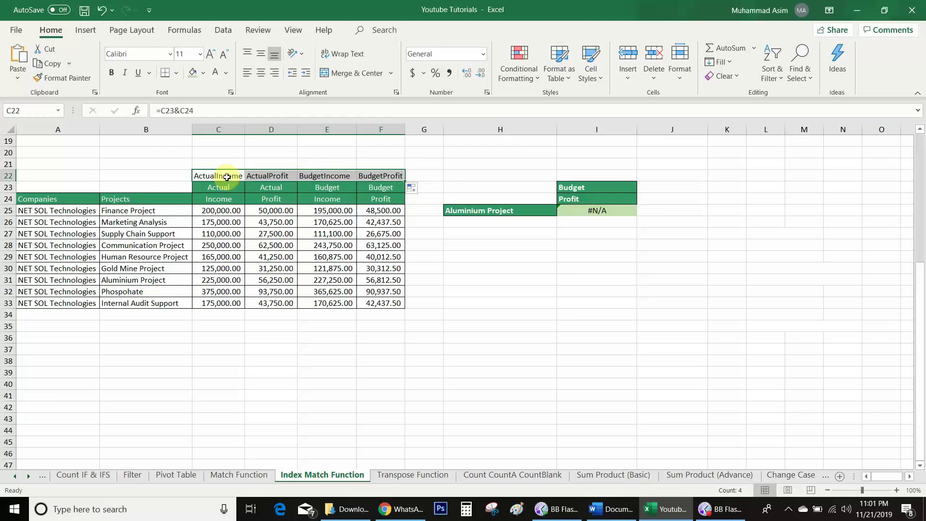
- Change the second MATCH's lookup array in I25 to the helper header row C22:F22 and enter the formula
{"action": "left_click", "coordinate": [588, 207]}
{"action": "double_click", "coordinate": [589, 208]}
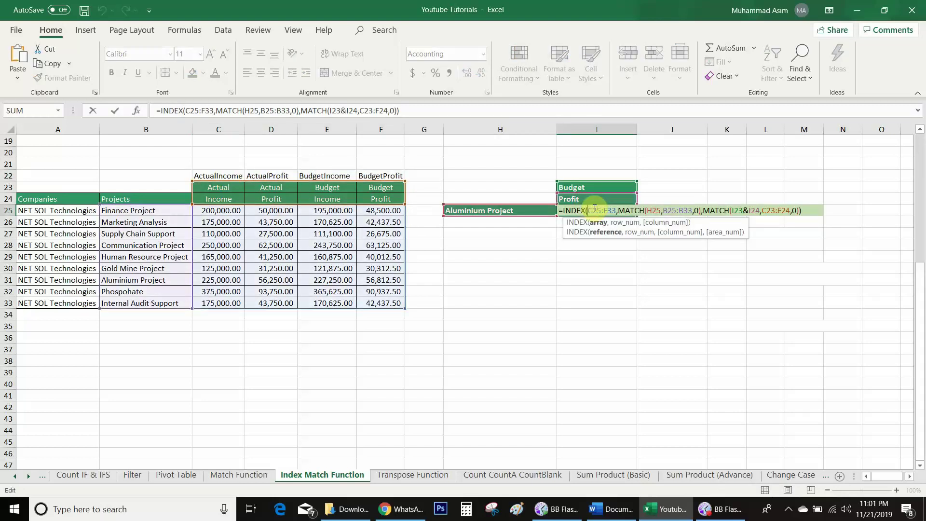
{"action": "left_click", "coordinate": [776, 211]}
{"action": "left_click", "coordinate": [788, 211]}
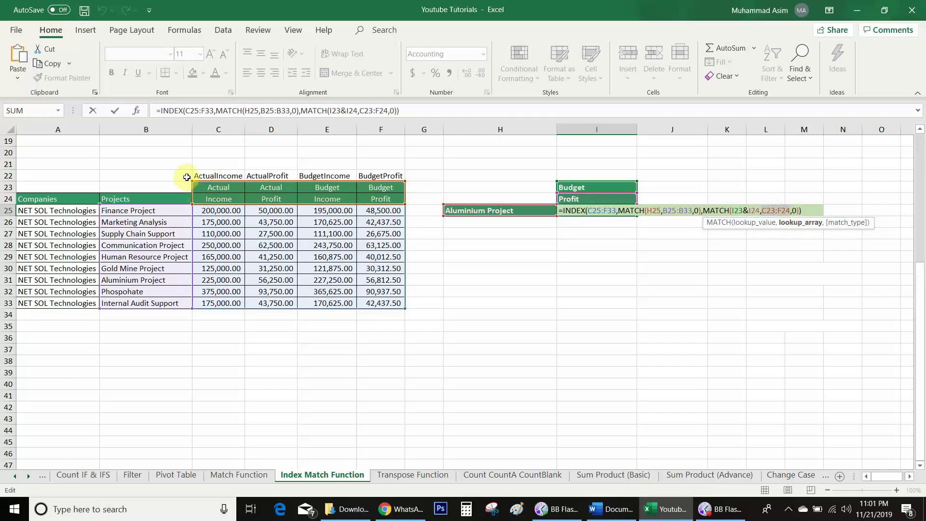
{"action": "left_click_drag", "start_coordinate": [198, 178], "coordinate": [368, 182]}
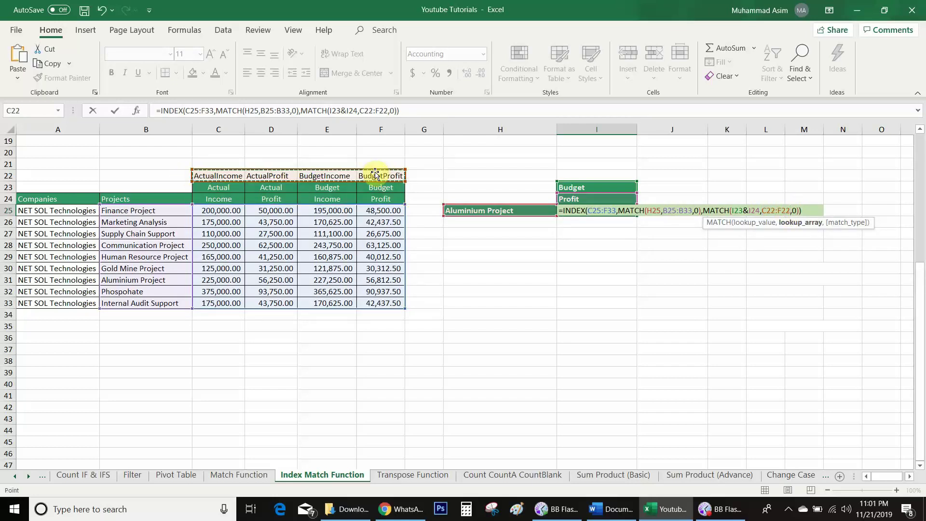
{"action": "key", "text": "Return"}
{"action": "key", "text": "Up"}
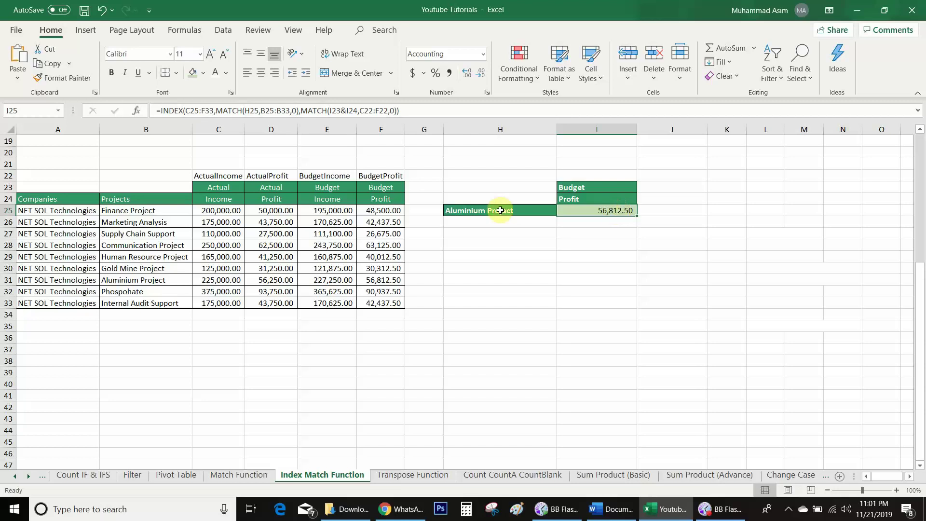
- Check the I25 result against the Aluminium Project row's Budget Profit value in the source table
{"action": "left_click", "coordinate": [182, 281]}
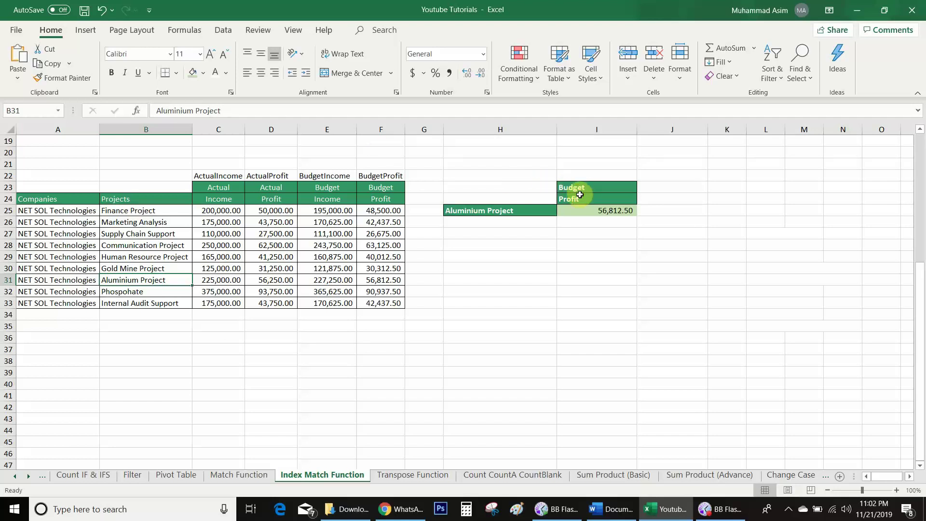
{"action": "key", "text": "Right"}
{"action": "key", "text": "Right"}
{"action": "key", "text": "Right"}
{"action": "key", "text": "Right"}
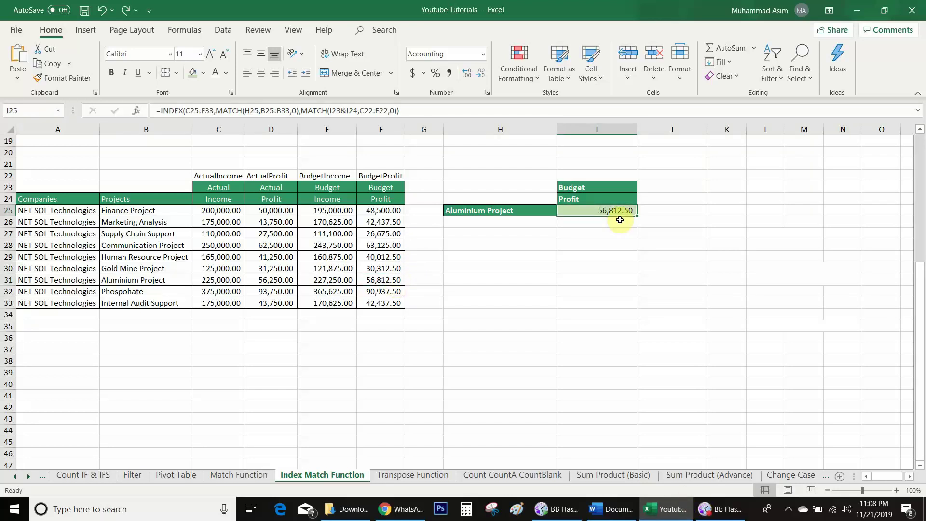
- Set the second header criterion in I24 to Income and check the result against the Aluminium Project's Budget Income in the table
{"action": "left_click", "coordinate": [618, 199]}
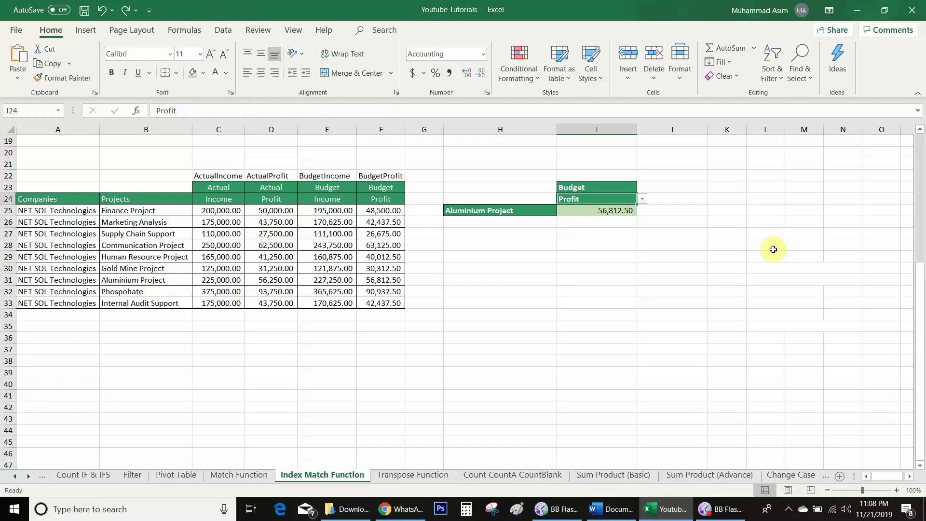
{"action": "left_click", "coordinate": [643, 199]}
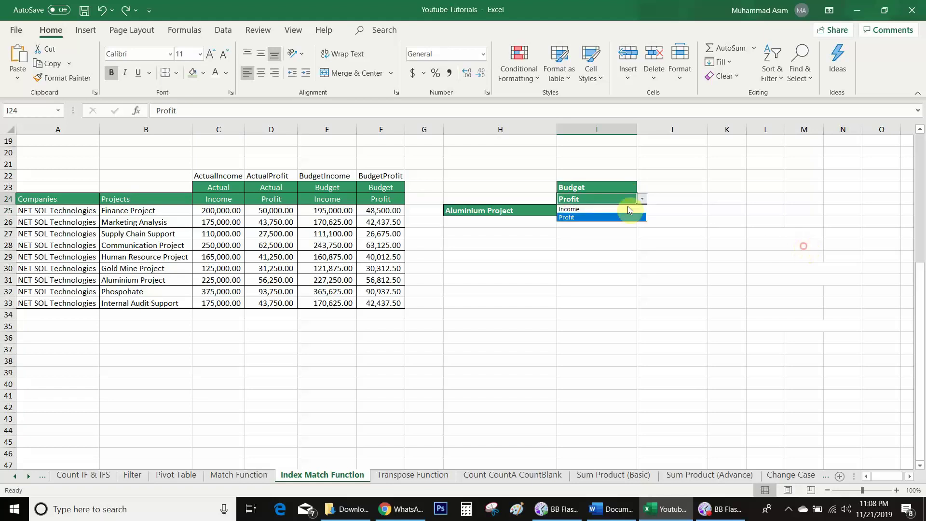
{"action": "left_click", "coordinate": [627, 206]}
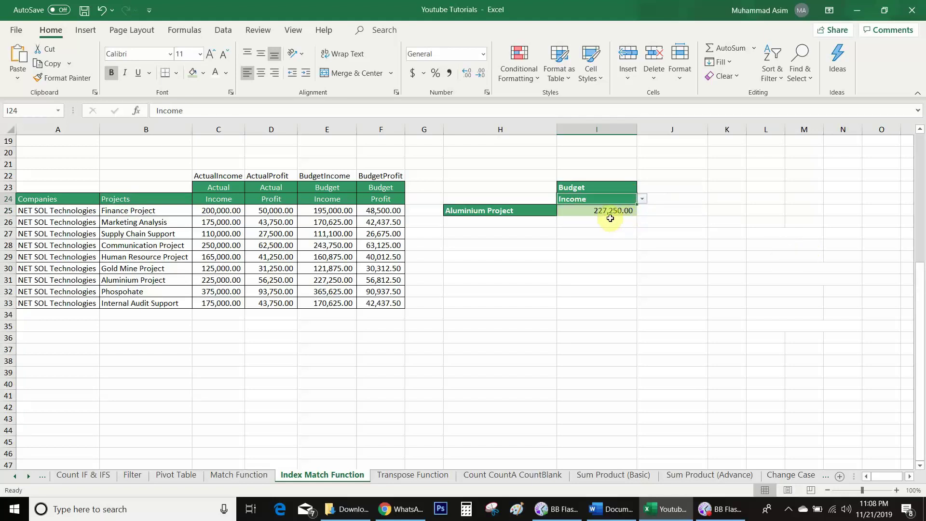
{"action": "key", "text": "Down"}
{"action": "key", "text": "Down"}
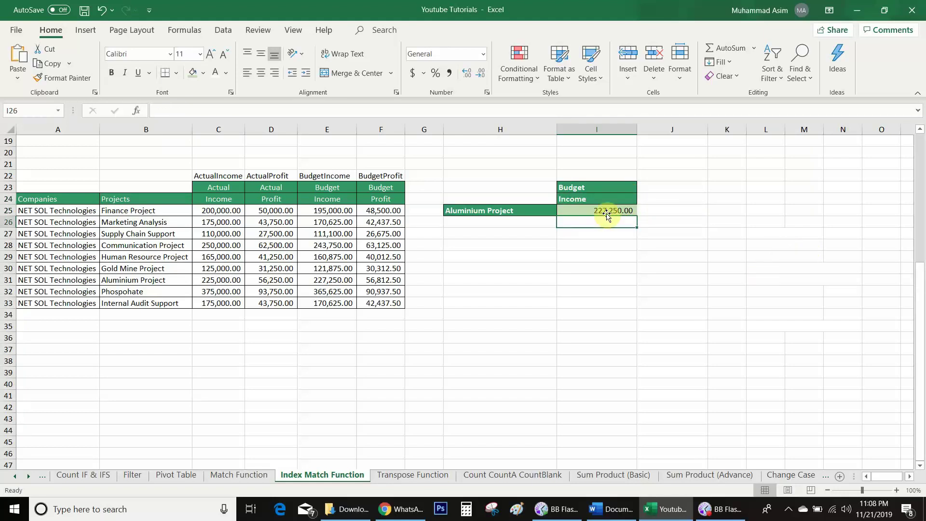
{"action": "left_click", "coordinate": [223, 282]}
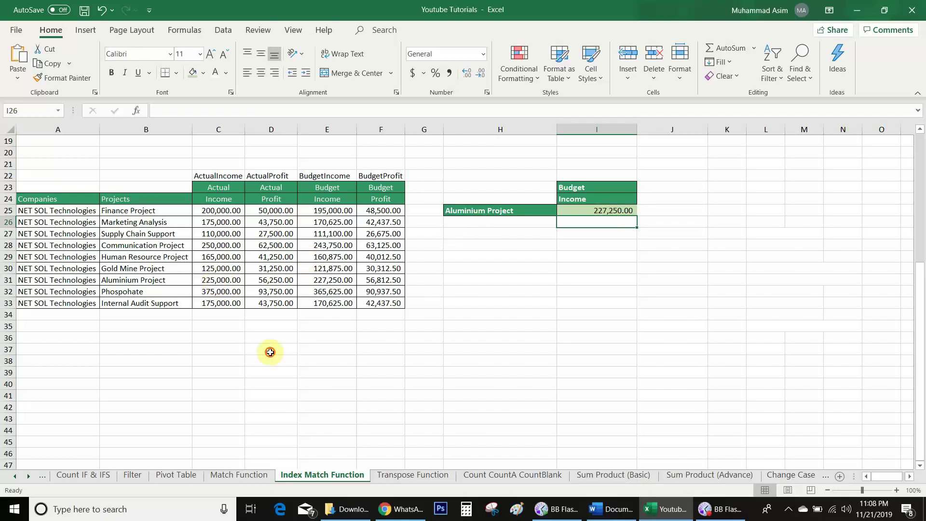
{"action": "left_click", "coordinate": [322, 280]}
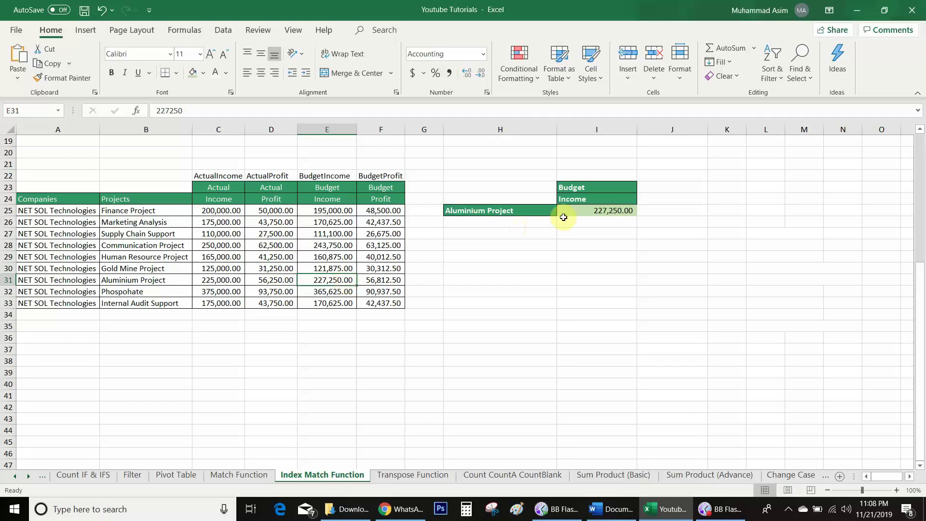
- Set the first header criterion in I23 to Actual and check the result against the Aluminium Project's Actual Income in the table
{"action": "left_click", "coordinate": [613, 186]}
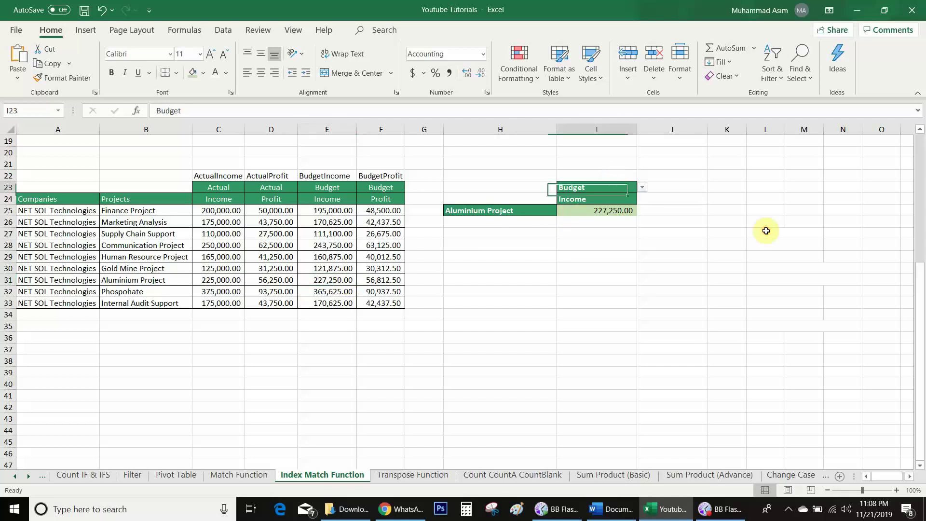
{"action": "left_click", "coordinate": [642, 187]}
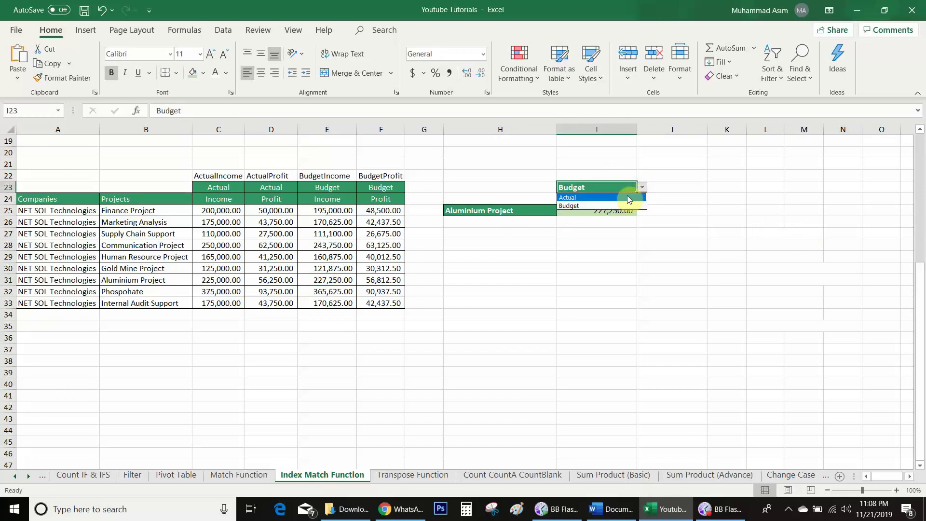
{"action": "left_click", "coordinate": [627, 198]}
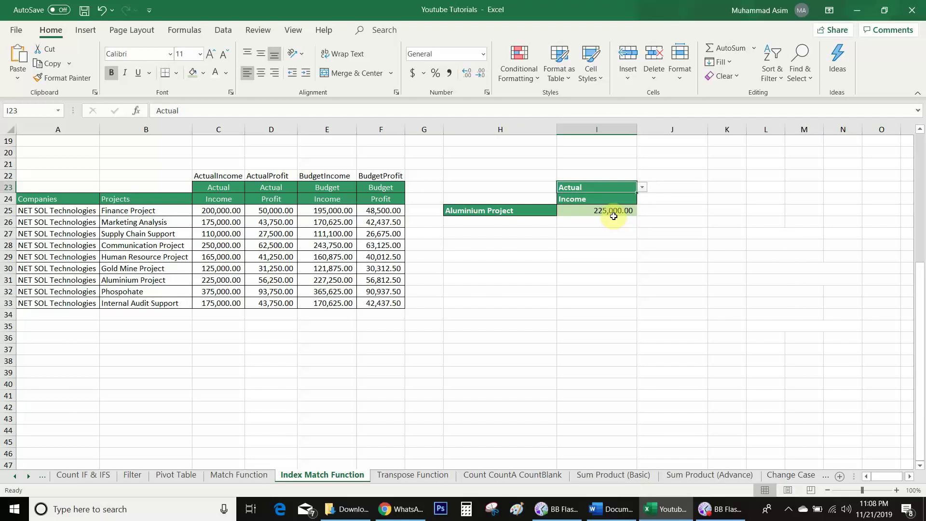
{"action": "left_click", "coordinate": [231, 280]}
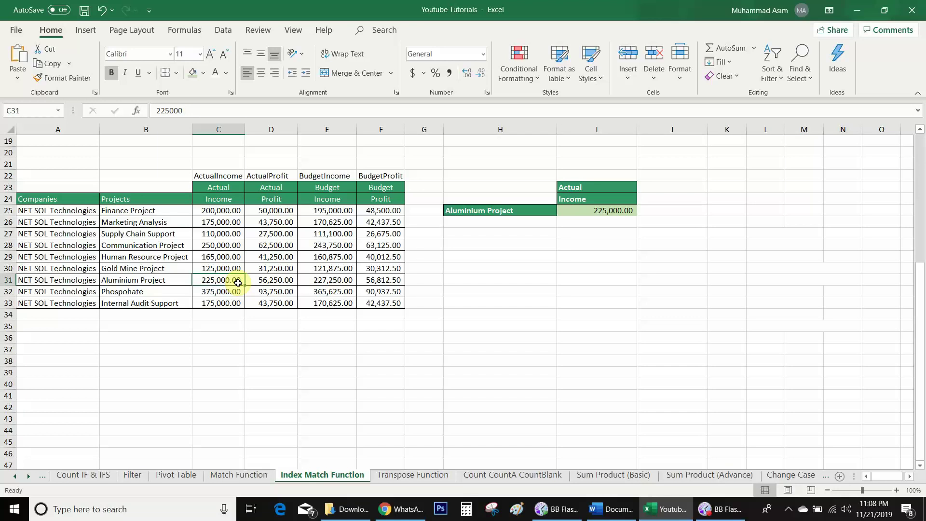
- Set the project in H25 to Human Resource Project and check the result against its Actual Income in the table
{"action": "left_click", "coordinate": [554, 211]}
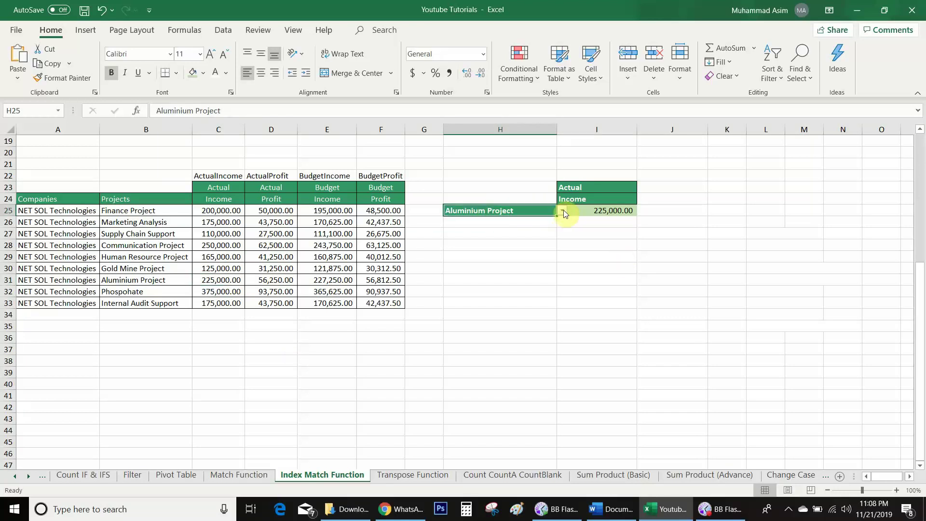
{"action": "left_click", "coordinate": [563, 211]}
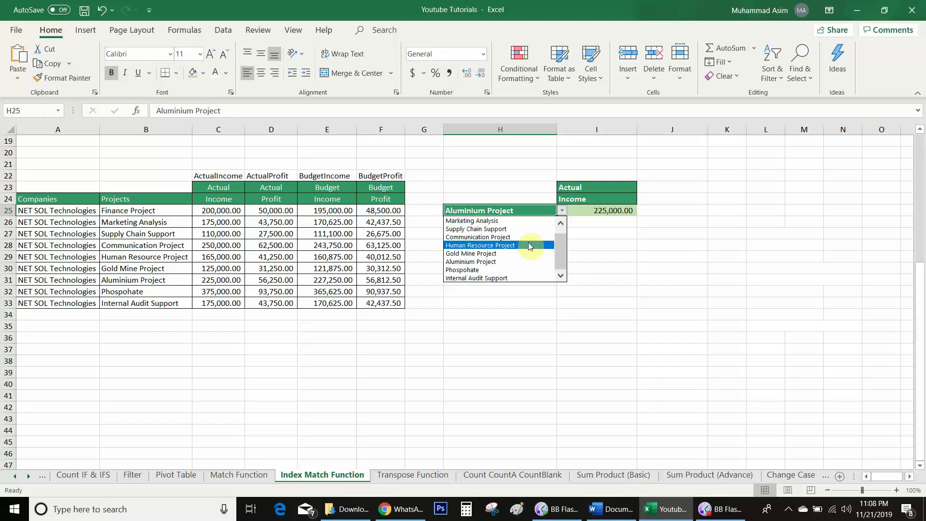
{"action": "key", "text": "Escape"}
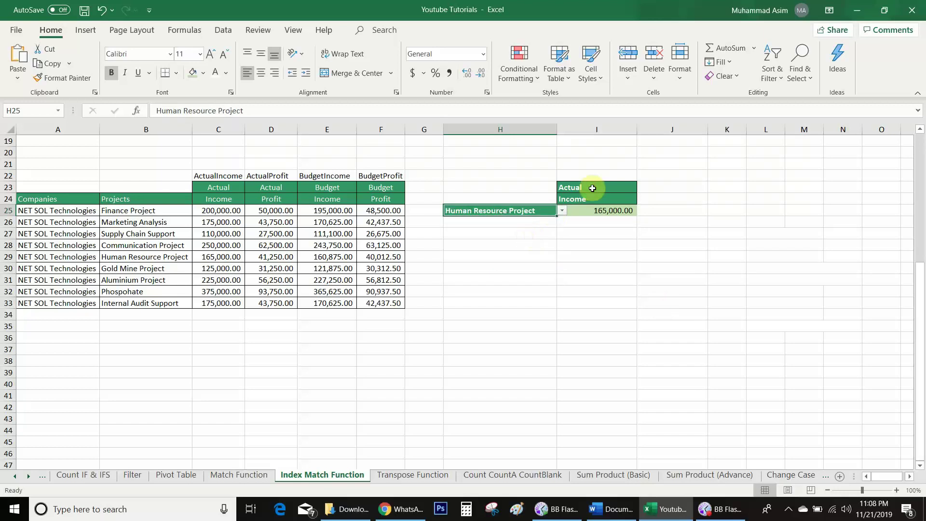
{"action": "left_click", "coordinate": [610, 212]}
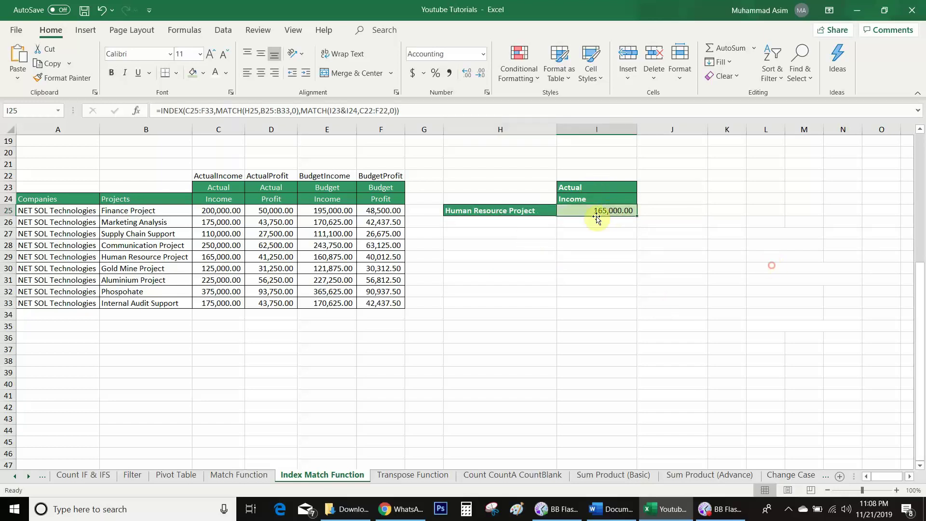
{"action": "left_click", "coordinate": [234, 258]}
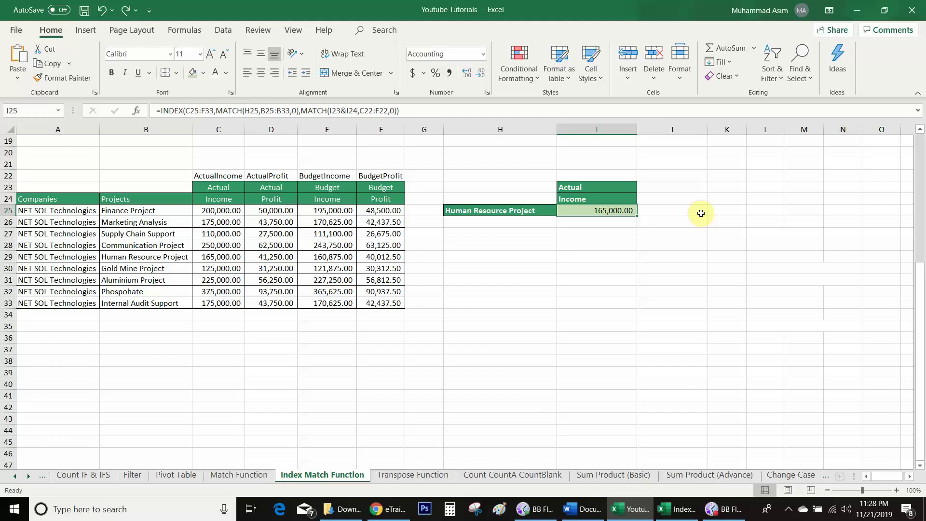
- Begin a new INDEX formula in I25 with C25:F33 as the array
{"action": "type", "text": "="}
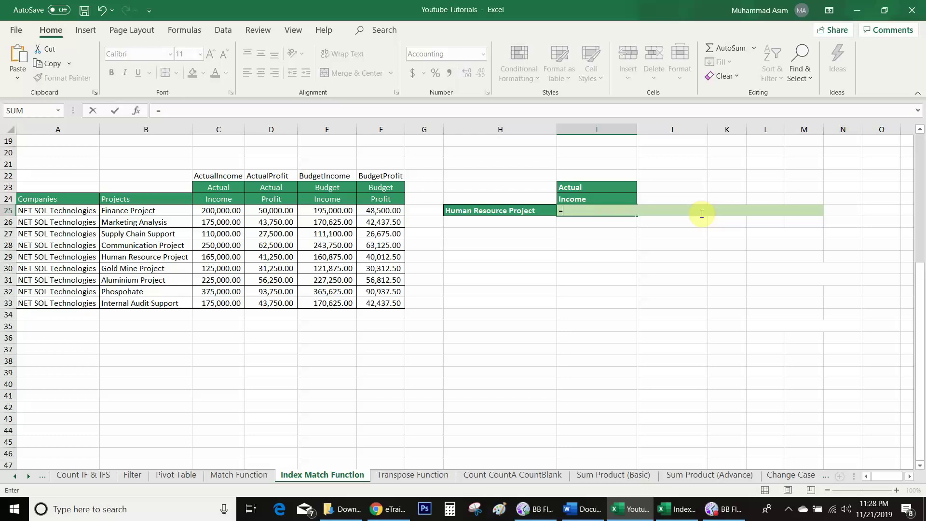
{"action": "type", "text": "index("}
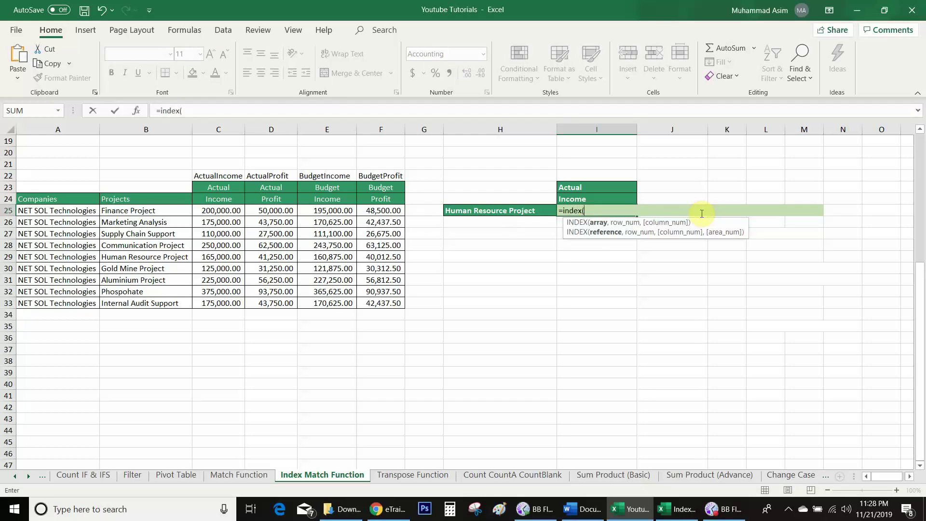
{"action": "left_click_drag", "start_coordinate": [219, 209], "coordinate": [379, 301]}
{"action": "type", "text": ","}
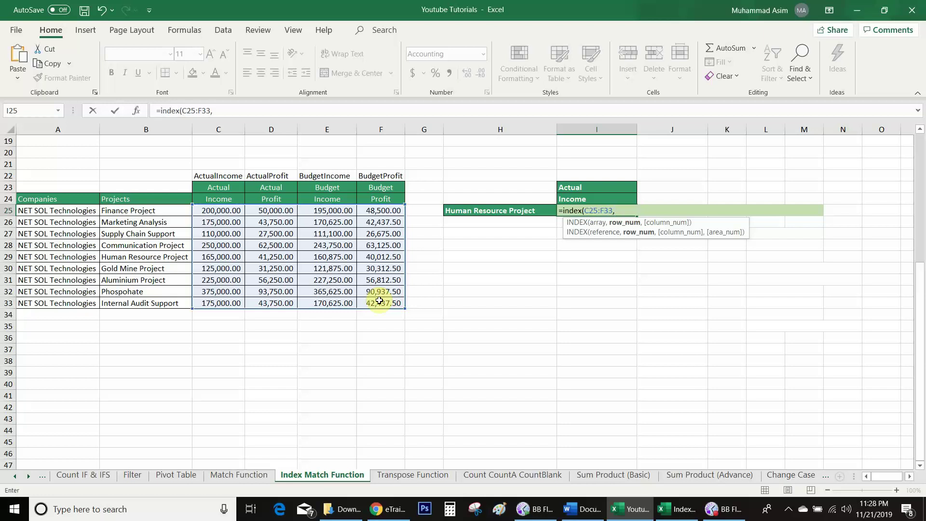
- Add a MATCH as the INDEX row number, looking up H25 in B25:B33 with match type 0
{"action": "type", "text": "match("}
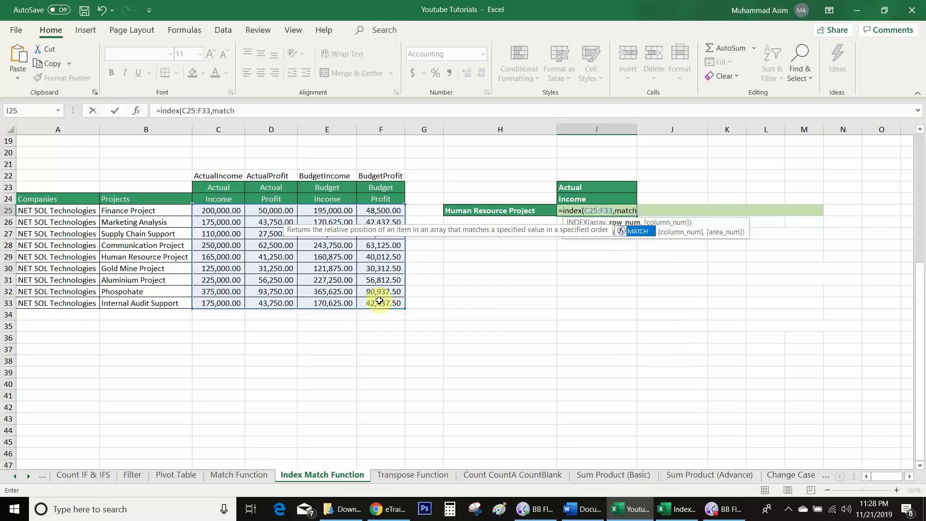
{"action": "left_click", "coordinate": [507, 211]}
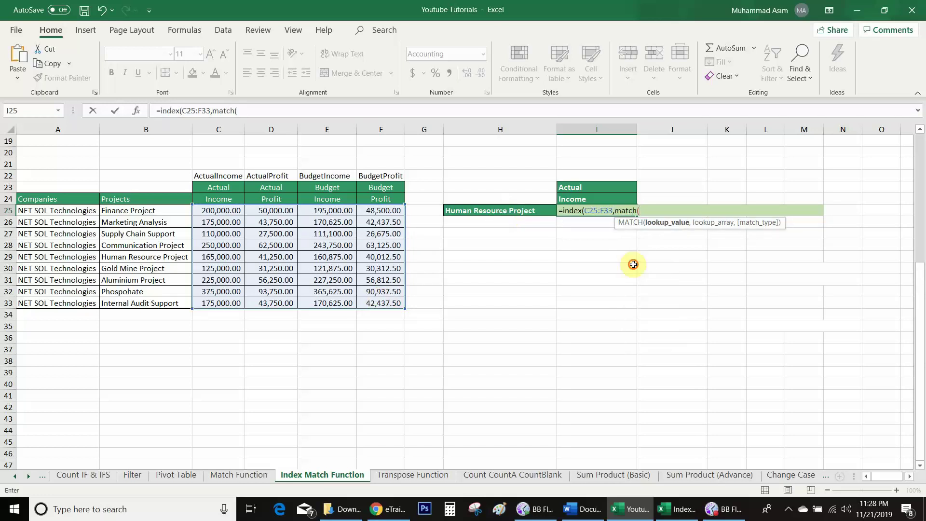
{"action": "type", "text": ","}
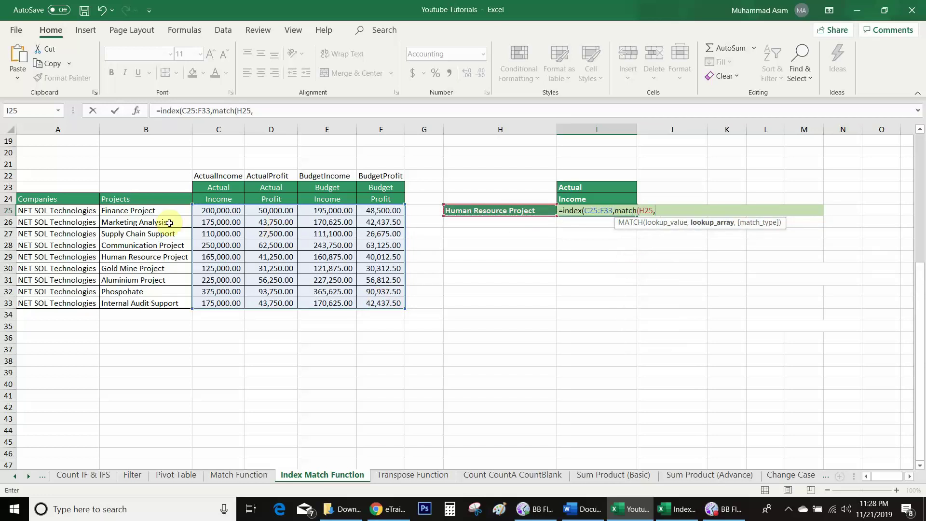
{"action": "left_click", "coordinate": [145, 211]}
{"action": "left_click_drag", "start_coordinate": [149, 268], "coordinate": [144, 303]}
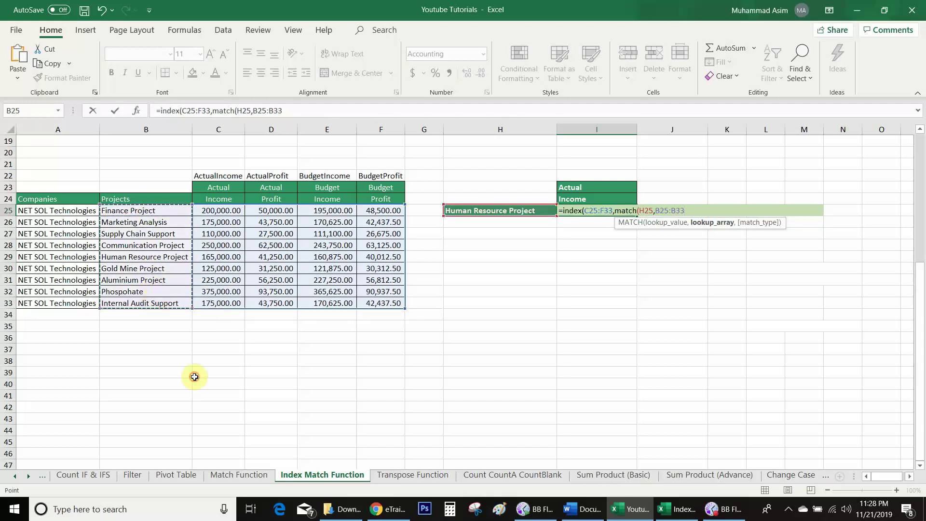
{"action": "type", "text": ",0"}
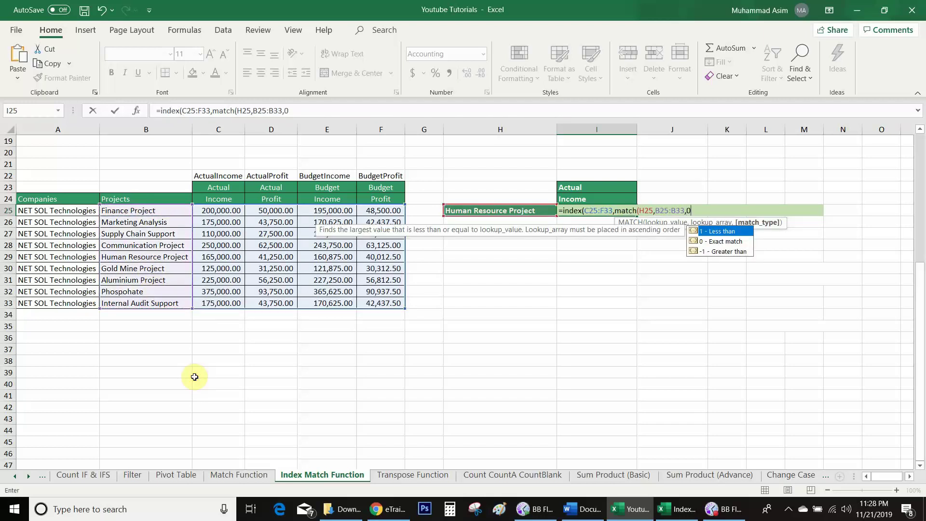
{"action": "type", "text": ")"}
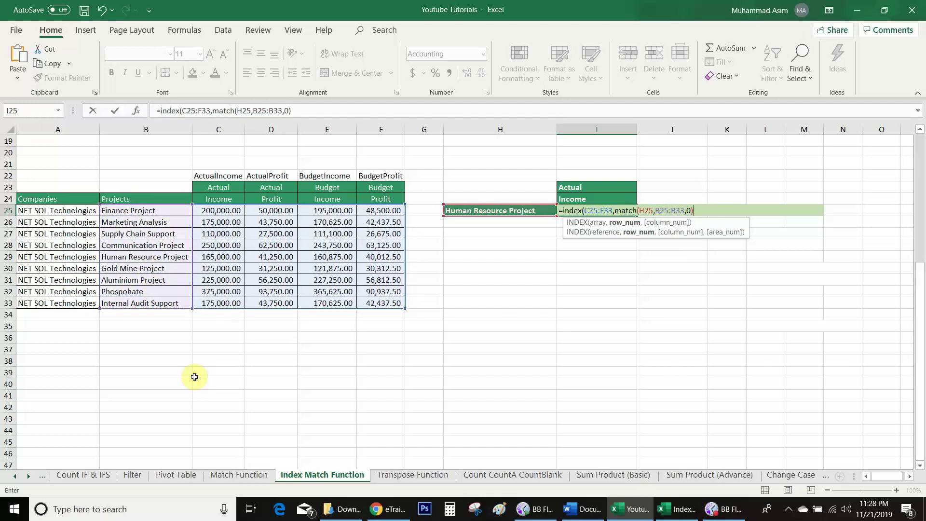
- Add a second MATCH for the INDEX column number, using I23&I24 as its lookup value
{"action": "type", "text": ","}
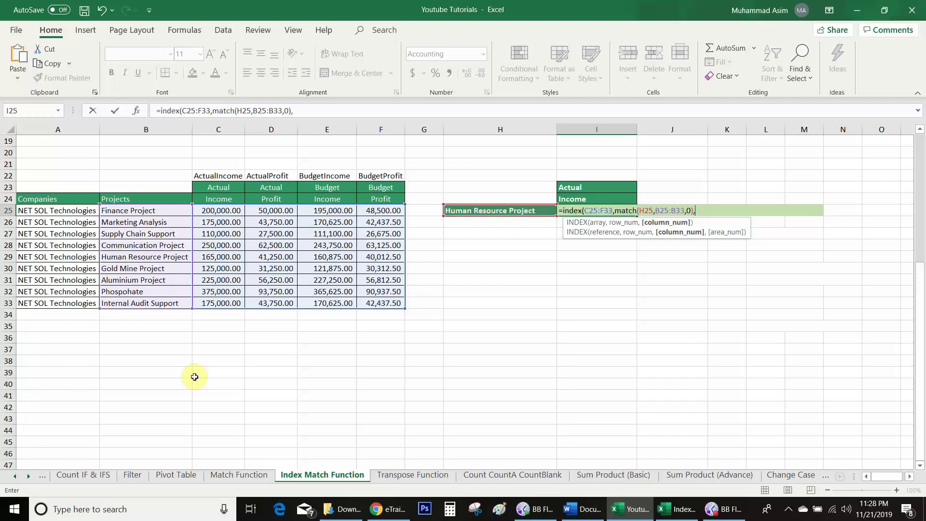
{"action": "type", "text": "match"}
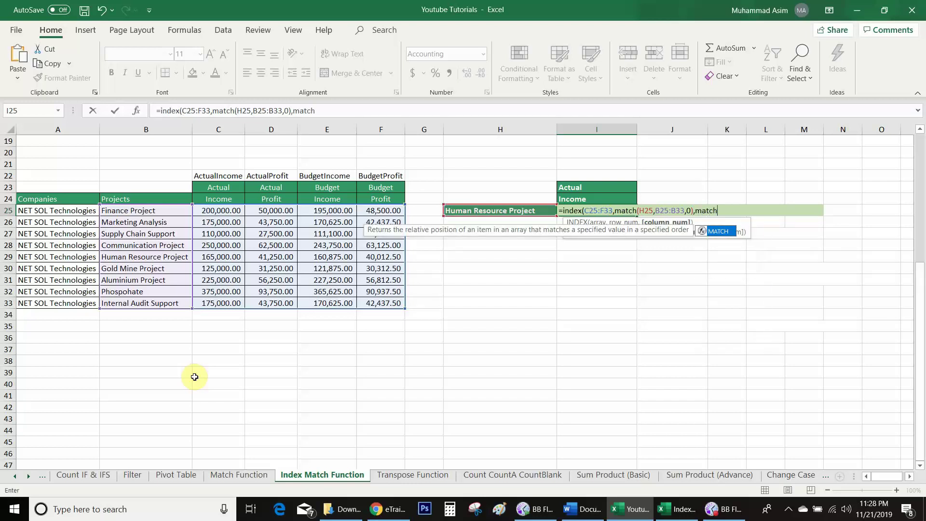
{"action": "type", "text": "("}
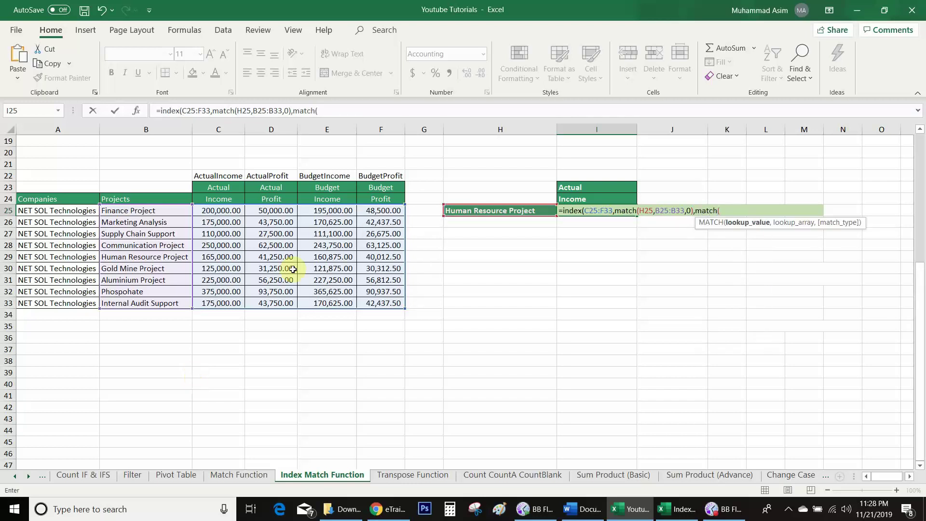
{"action": "left_click", "coordinate": [574, 186]}
{"action": "type", "text": "&"}
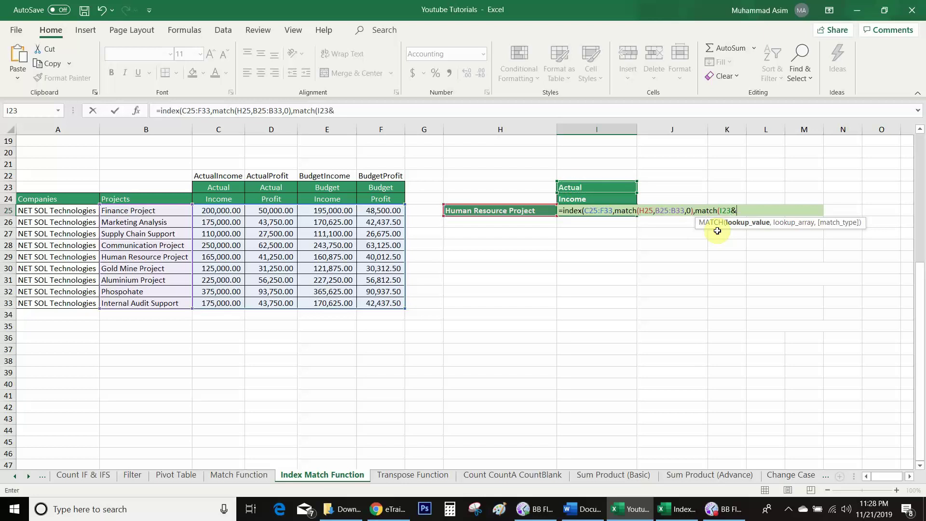
{"action": "left_click", "coordinate": [575, 199]}
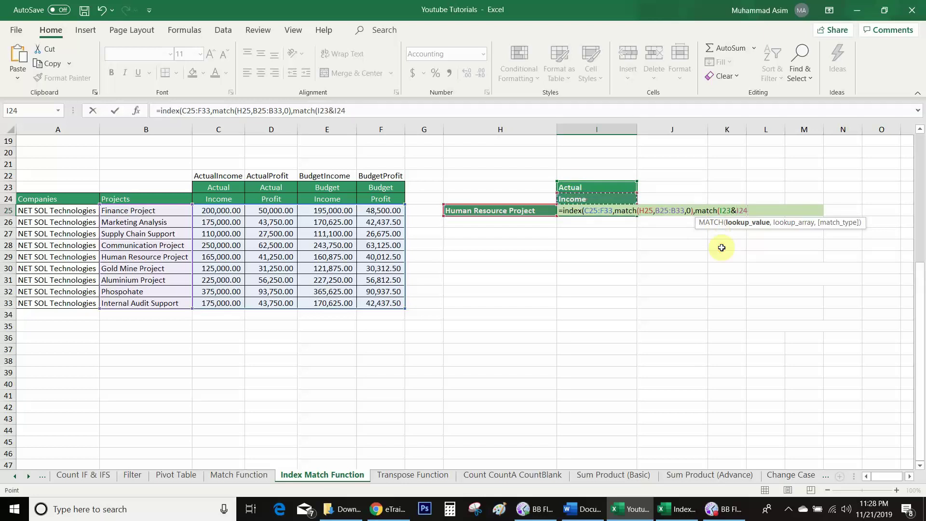
- Complete the second MATCH with C23:F23&C24:F24 as lookup array and match type 0, and enter the I25 formula as an array formula
{"action": "type", "text": ","}
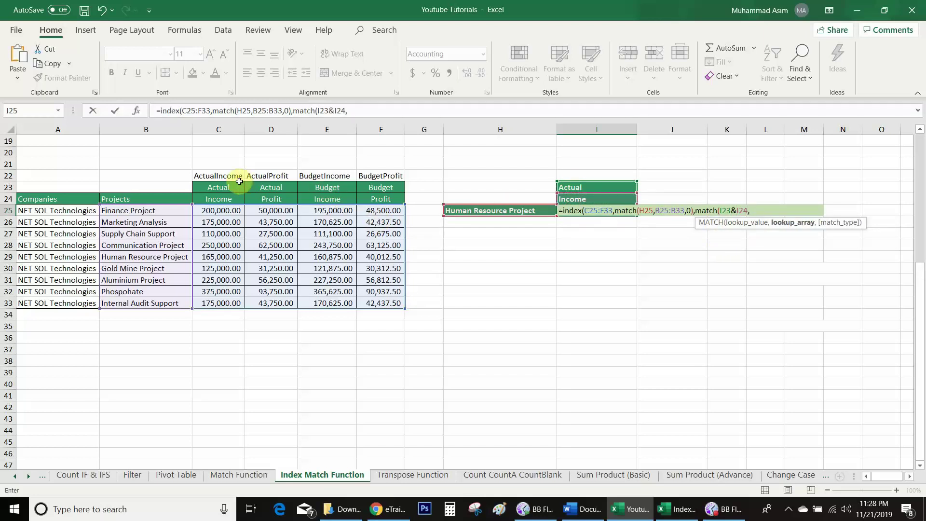
{"action": "left_click_drag", "start_coordinate": [215, 187], "coordinate": [386, 188]}
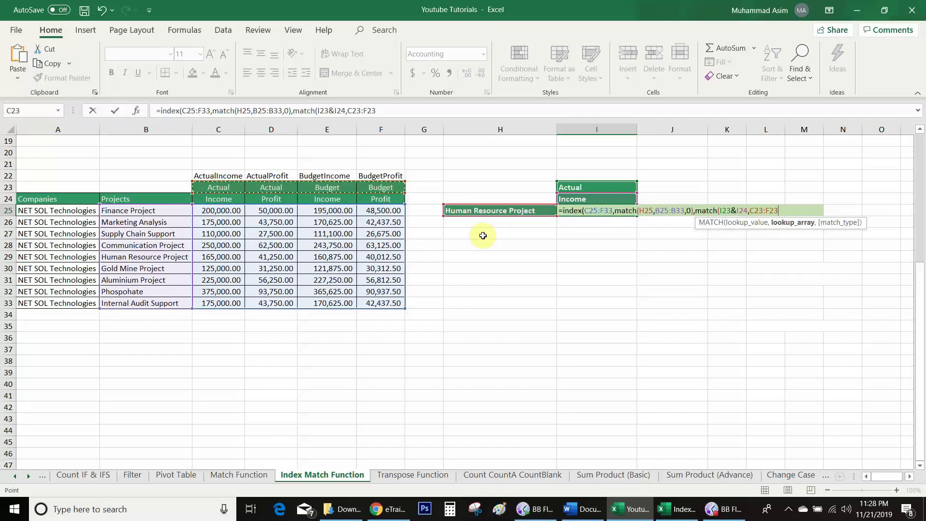
{"action": "type", "text": "&"}
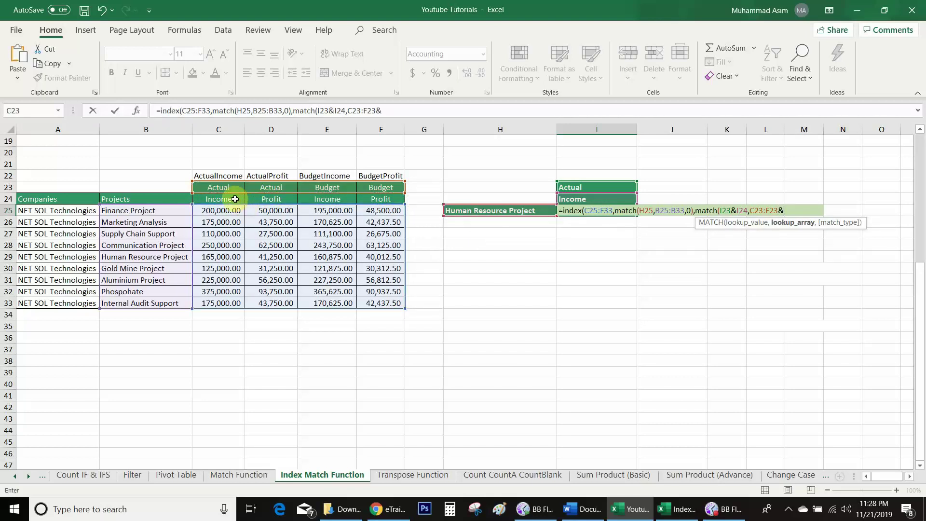
{"action": "left_click_drag", "start_coordinate": [227, 198], "coordinate": [381, 196]}
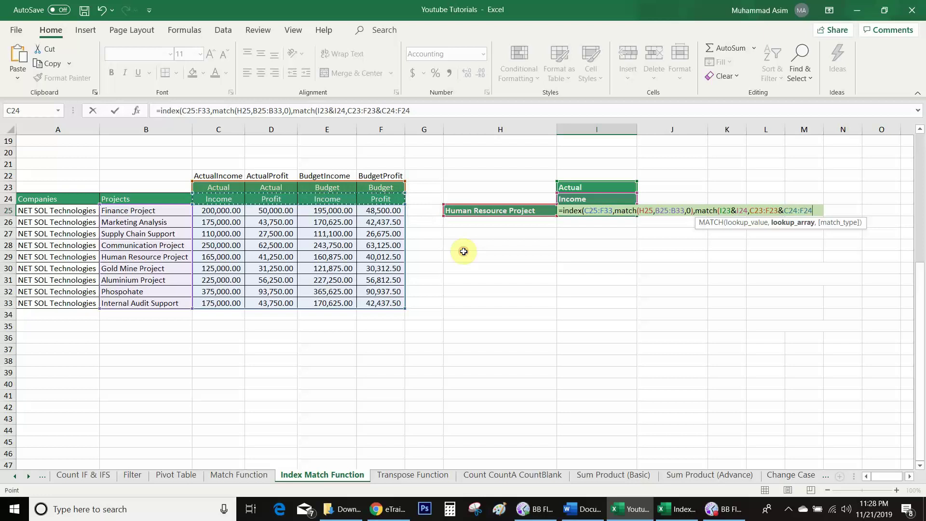
{"action": "type", "text": ","}
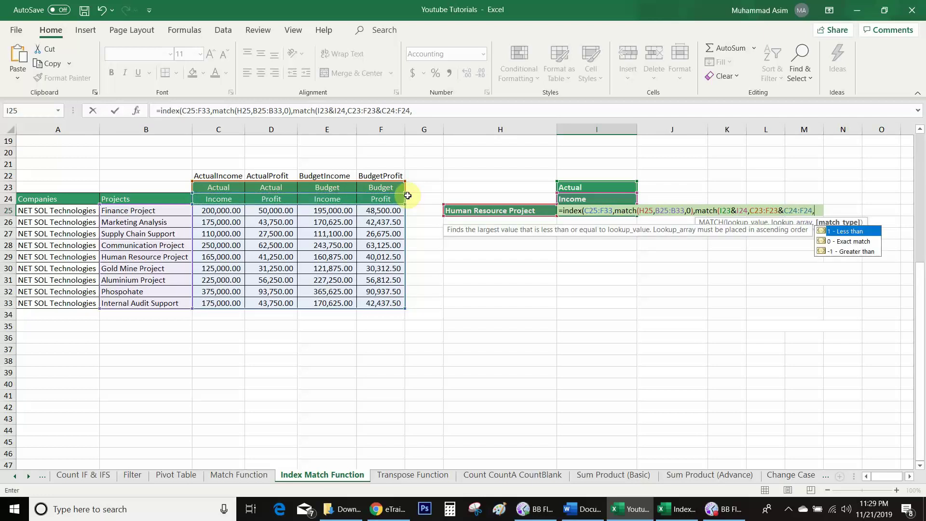
{"action": "type", "text": "0)"}
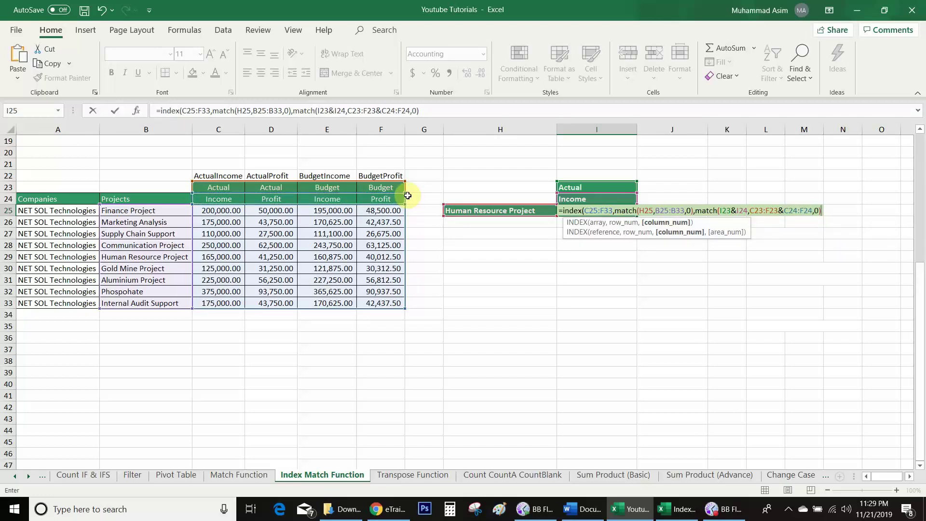
{"action": "type", "text": ")"}
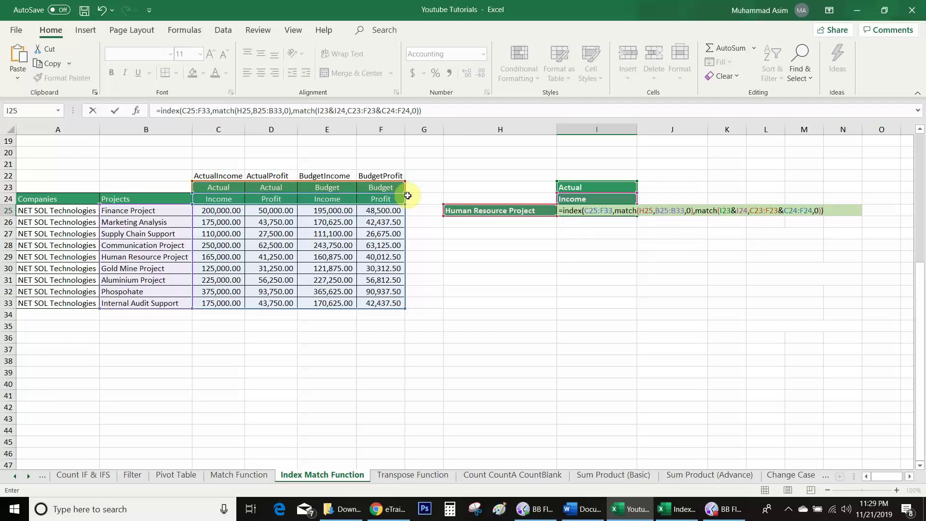
{"action": "key", "text": "ctrl+shift+Return"}
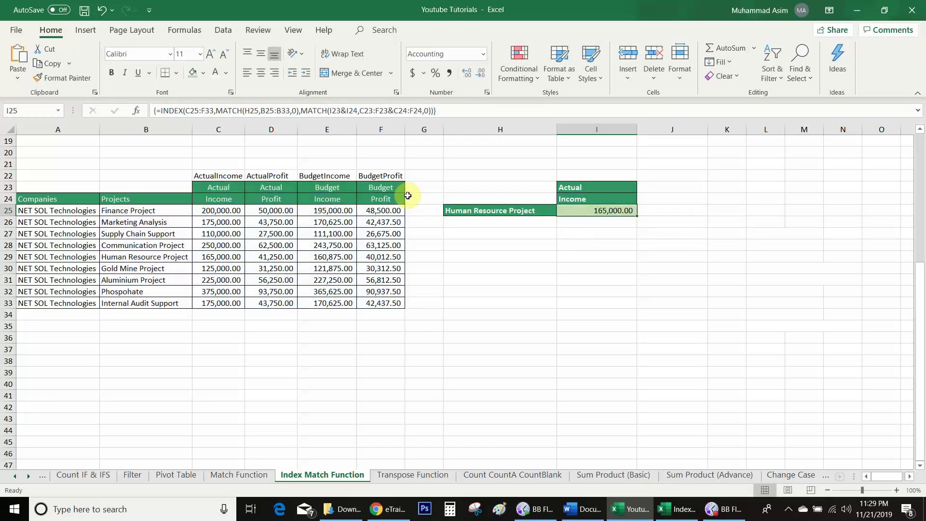
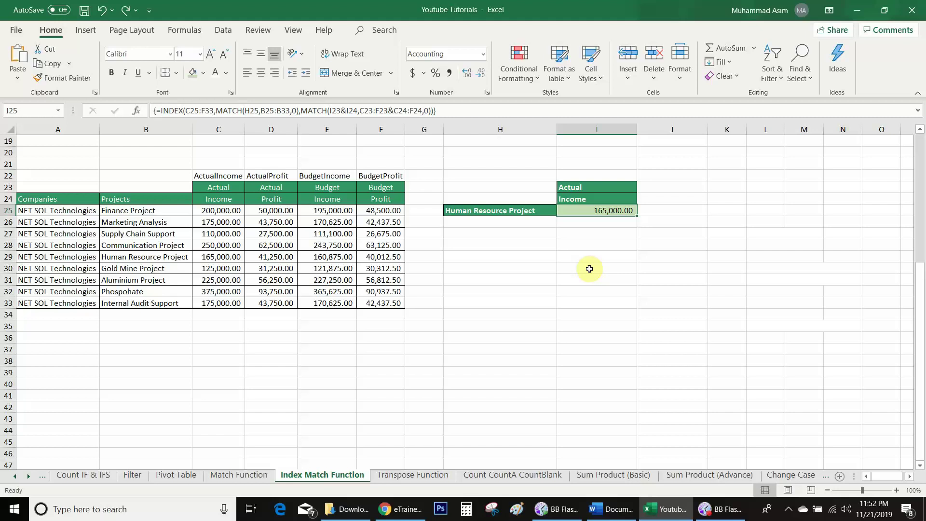
- Replace the formula in I25 with a new INDEX formula using C25:F33 as its array
{"action": "type", "text": "="}
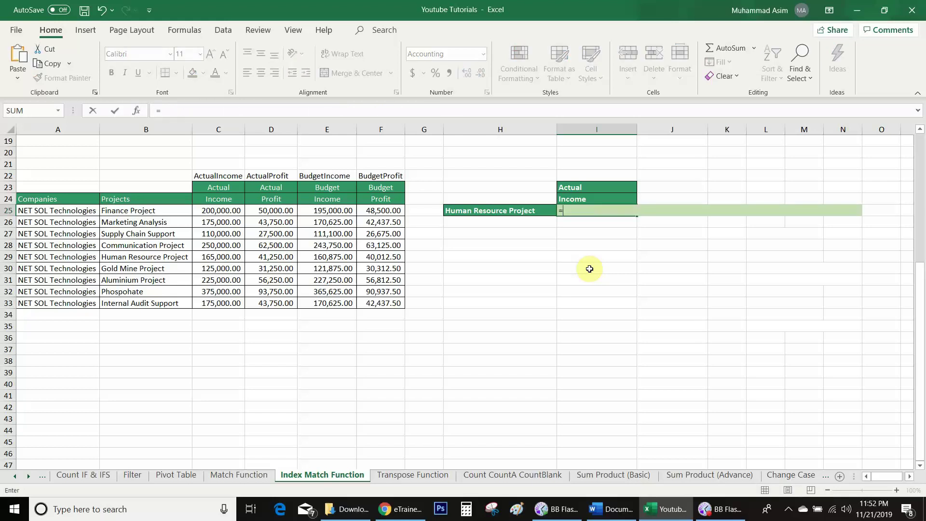
{"action": "type", "text": "index("}
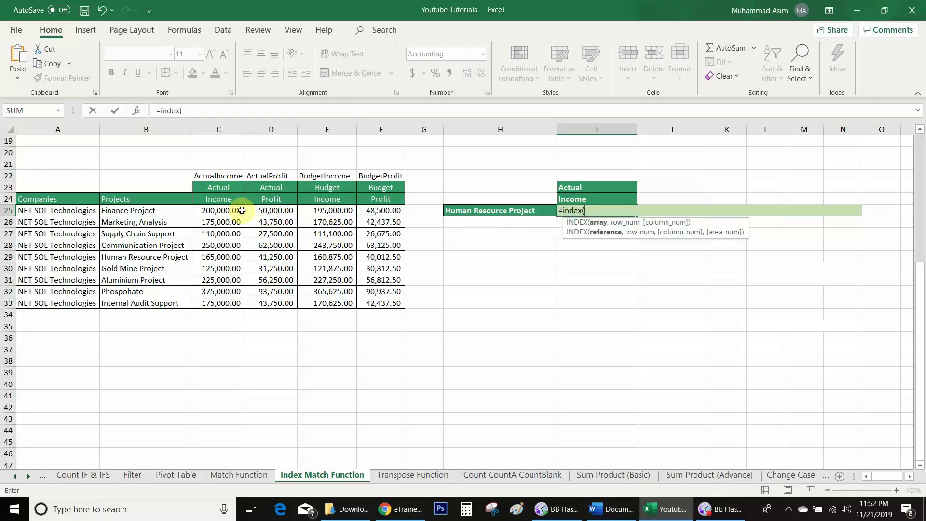
{"action": "left_click_drag", "start_coordinate": [226, 210], "coordinate": [380, 301]}
{"action": "type", "text": ","}
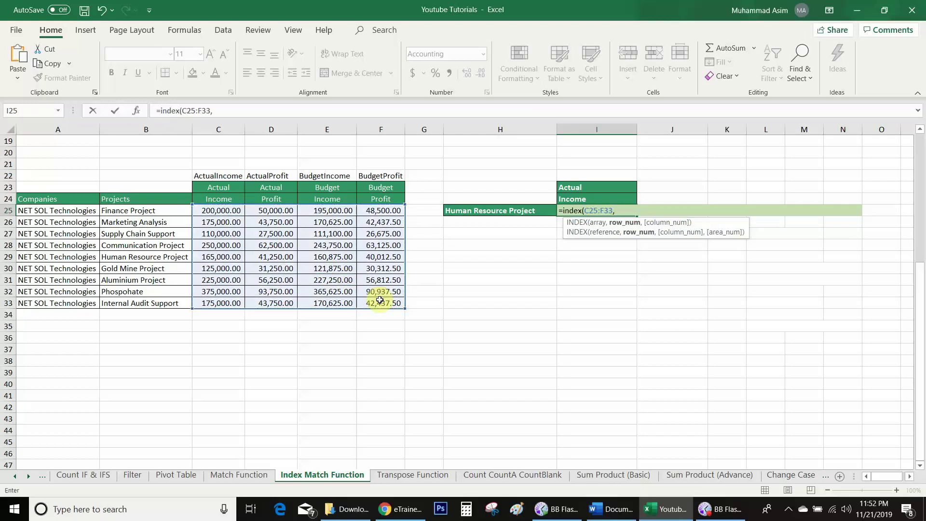
- Supply the INDEX row number with a MATCH of H25 in B25:B33, using match type 0
{"action": "type", "text": "match("}
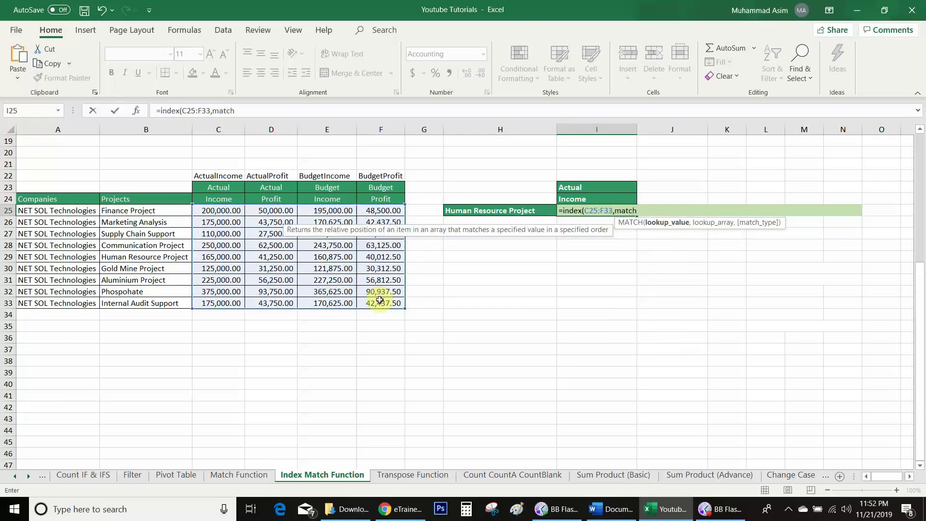
{"action": "left_click", "coordinate": [523, 210]}
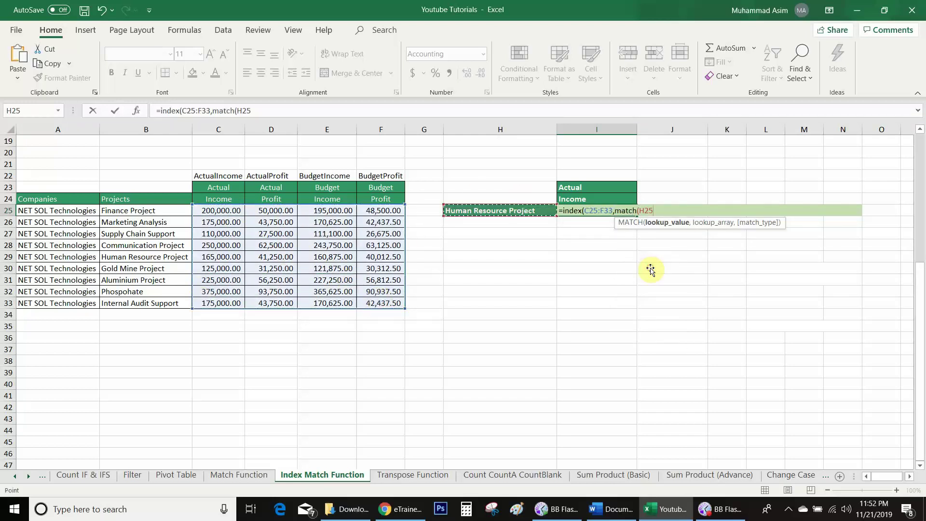
{"action": "type", "text": ","}
{"action": "left_click_drag", "start_coordinate": [133, 211], "coordinate": [151, 303]}
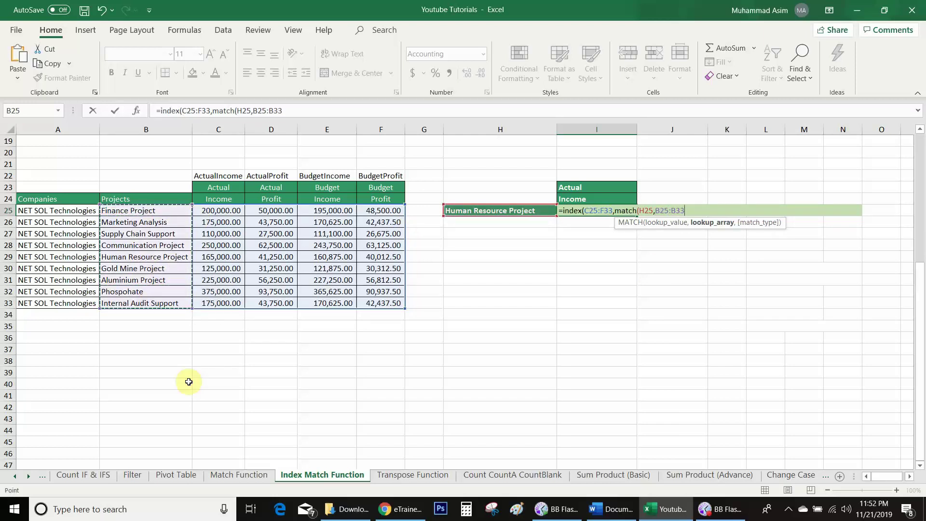
{"action": "type", "text": ",0"}
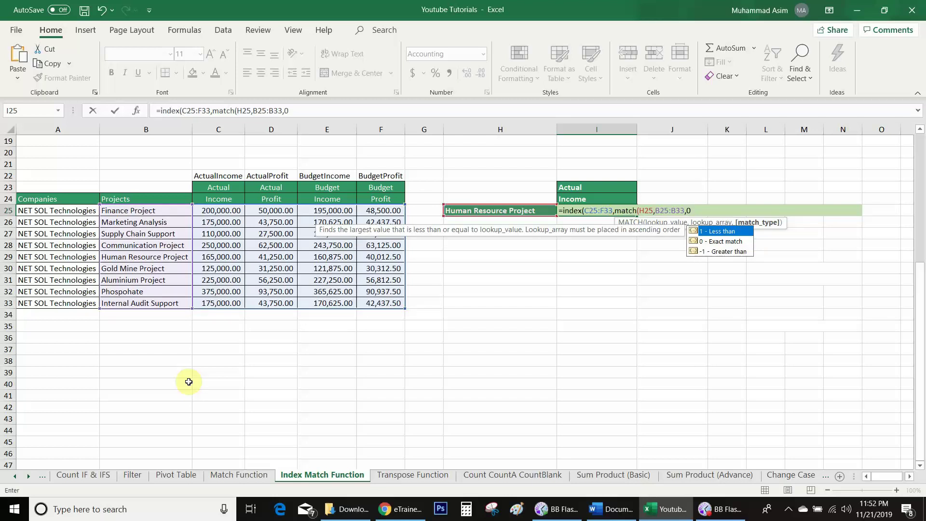
{"action": "type", "text": "),"}
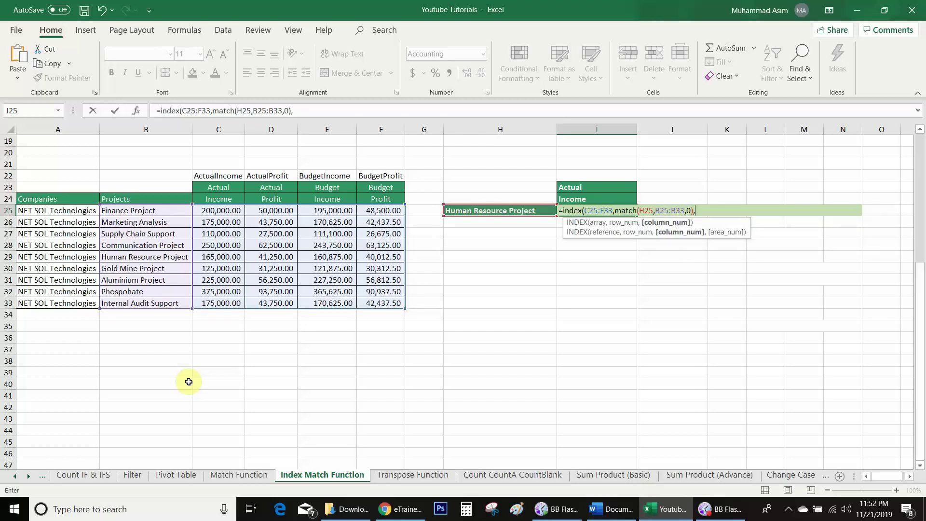
- Start a MATCH for the outer INDEX column number with I23&I24 as its lookup value
{"action": "type", "text": "match"}
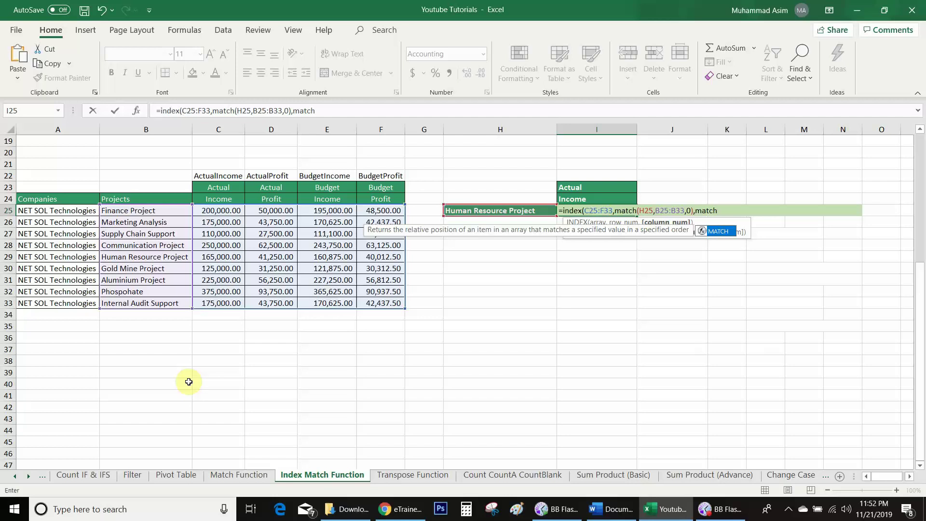
{"action": "type", "text": "("}
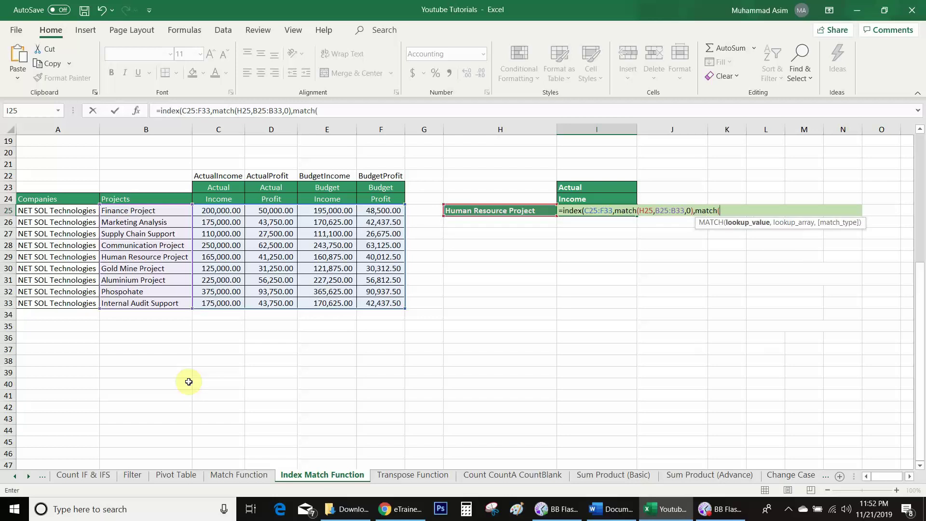
{"action": "left_click", "coordinate": [572, 187]}
{"action": "type", "text": "&"}
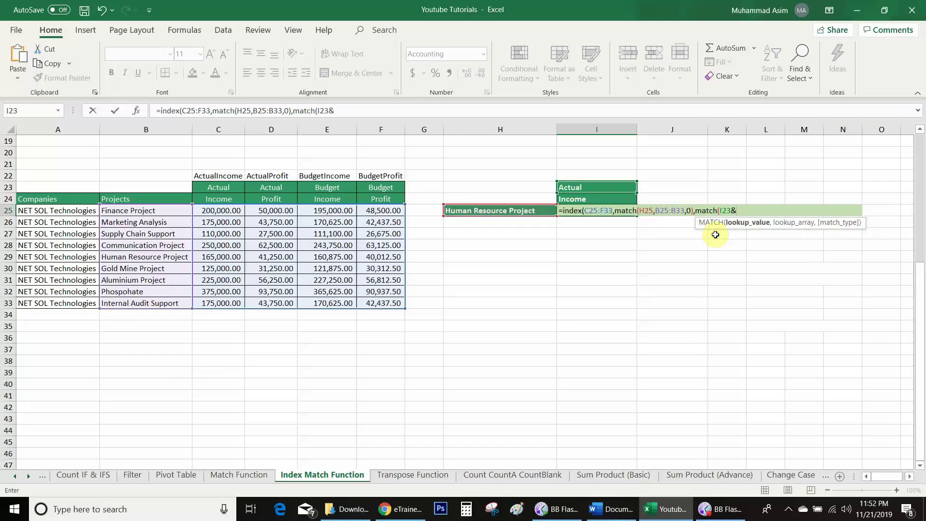
{"action": "left_click", "coordinate": [581, 197]}
{"action": "type", "text": ","}
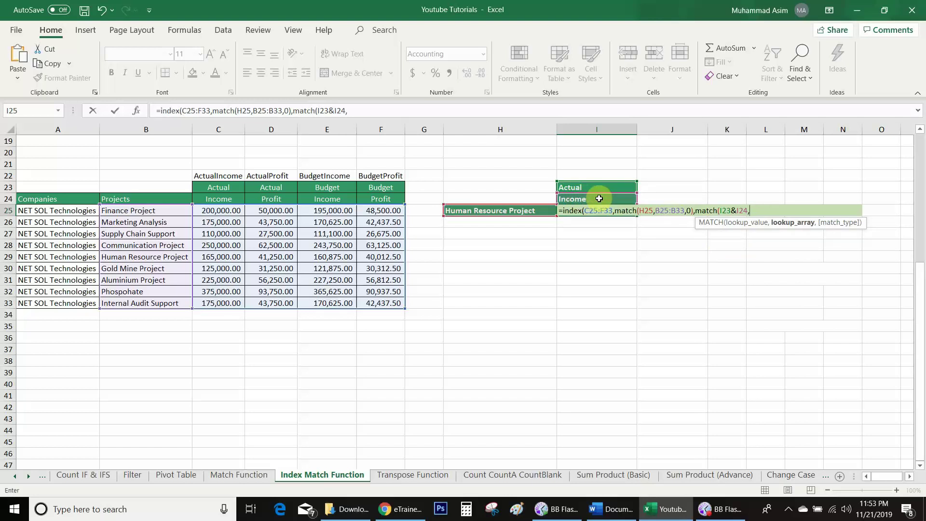
- Nest an INDEX of C23:F23&C24:F24 with row number 0 and column number 0 as the second MATCH's lookup array
{"action": "type", "text": "index"}
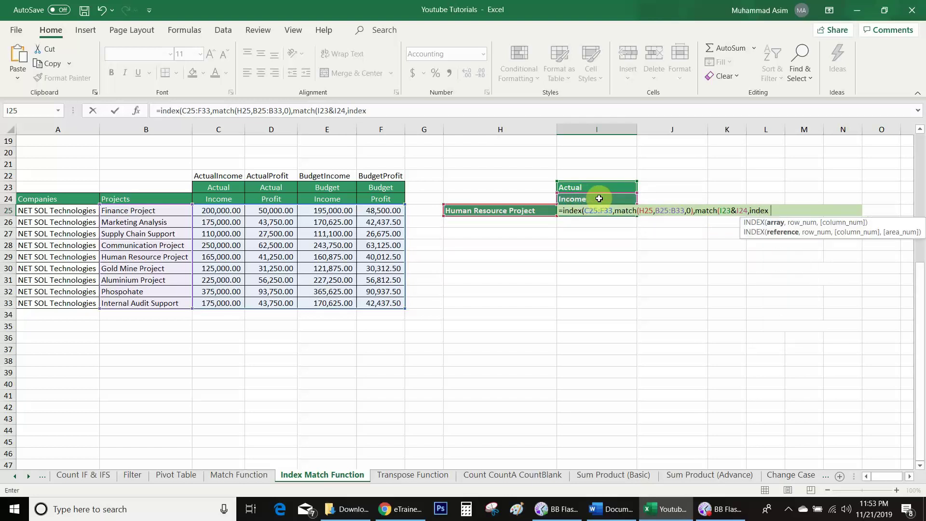
{"action": "left_click_drag", "start_coordinate": [232, 186], "coordinate": [395, 189]}
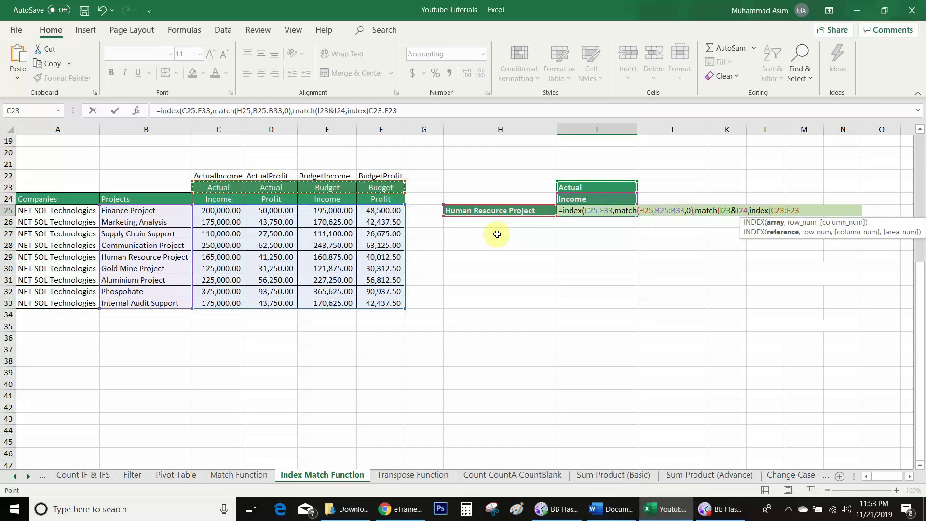
{"action": "type", "text": "&"}
{"action": "left_click_drag", "start_coordinate": [218, 199], "coordinate": [382, 199]}
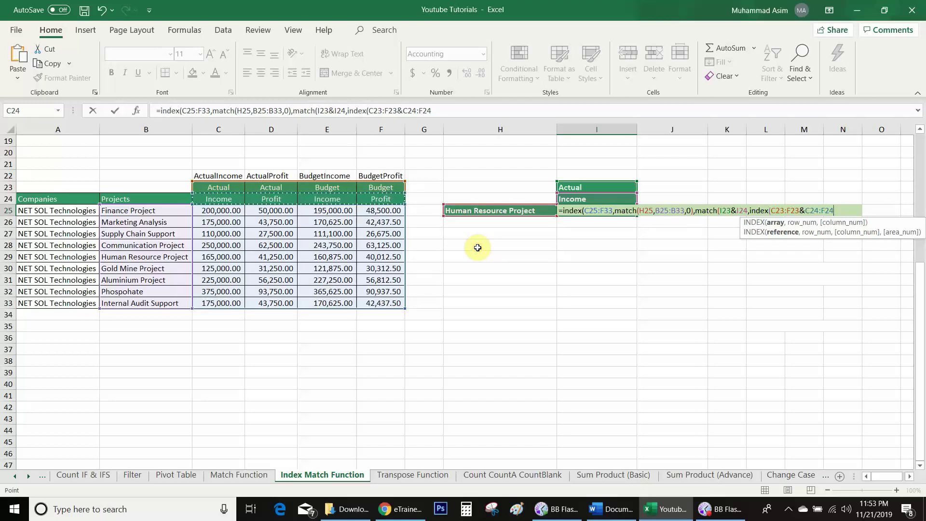
{"action": "type", "text": ","}
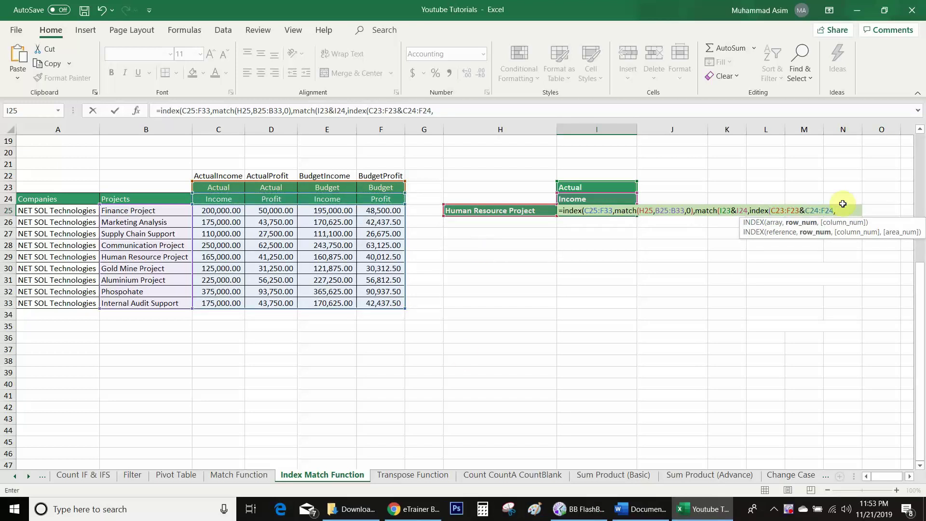
{"action": "type", "text": "0,"}
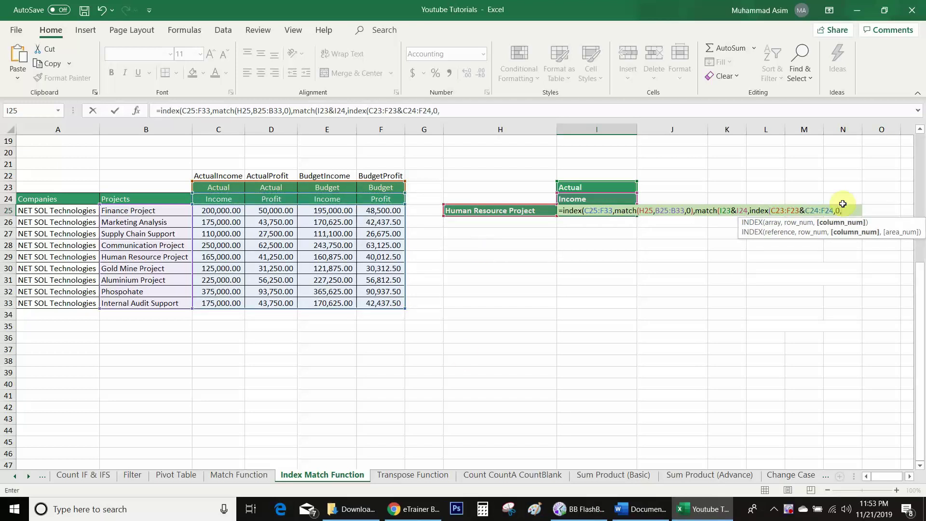
{"action": "type", "text": "0),"}
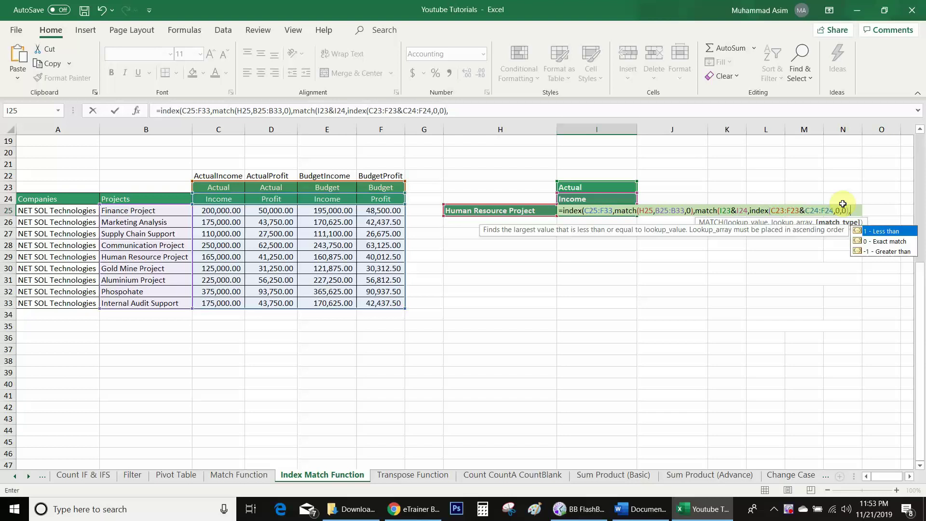
- Finish the second MATCH with match type 0, enter I25 as a regular formula, and compare its result with the project's Actual Income
{"action": "type", "text": "0)"}
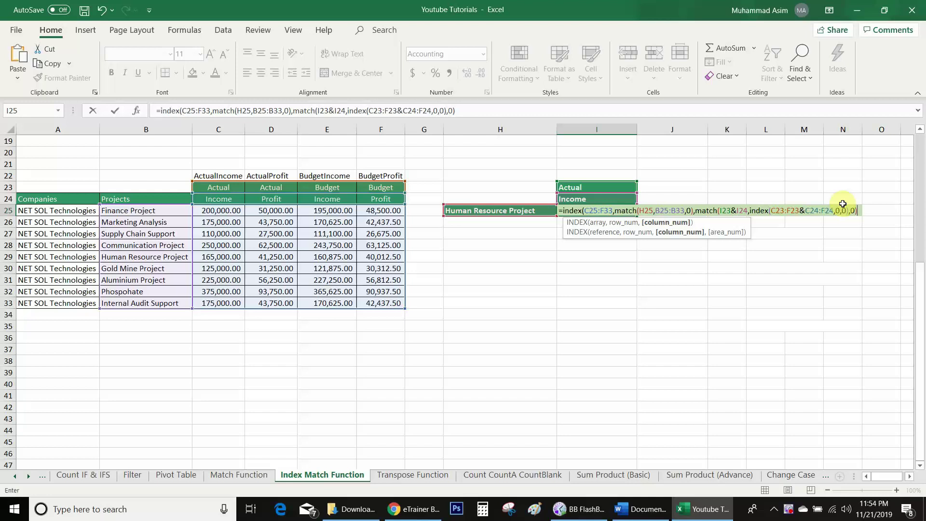
{"action": "type", "text": ")"}
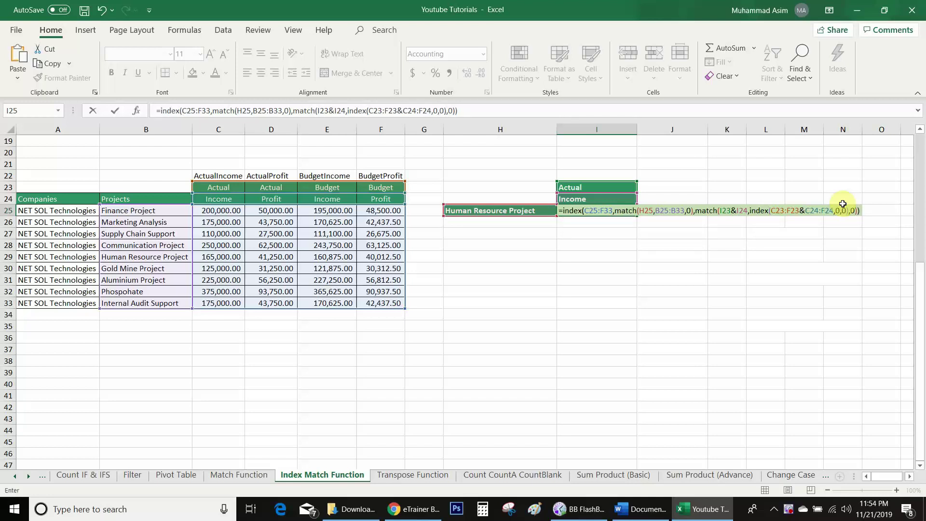
{"action": "key", "text": "Return"}
{"action": "key", "text": "Up"}
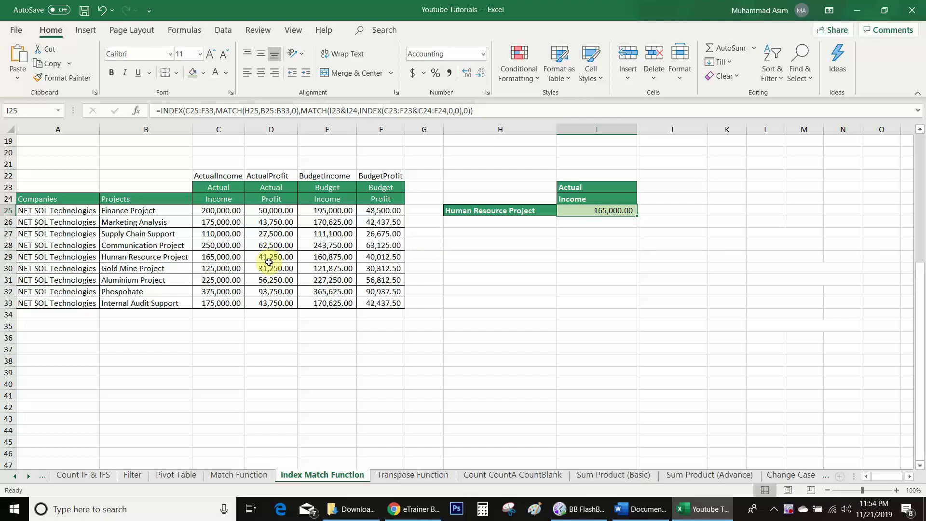
{"action": "left_click", "coordinate": [234, 256]}
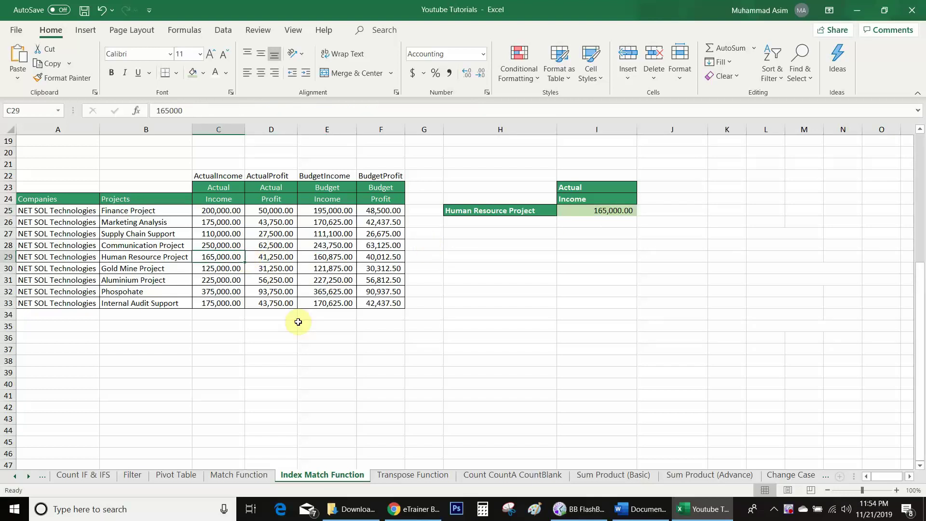
- Set the project in H25 to Supply Chain Support and check the result against its Actual Income in the table
{"action": "left_click", "coordinate": [487, 210]}
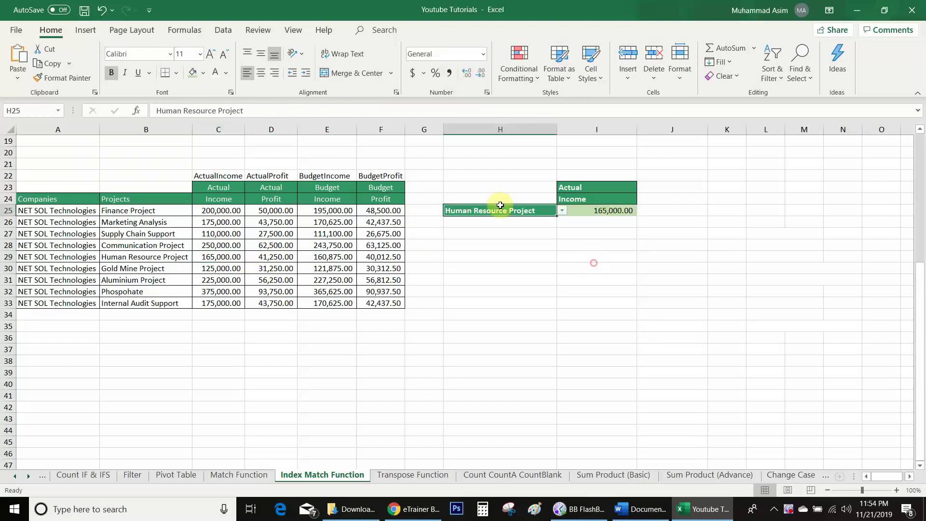
{"action": "left_click", "coordinate": [563, 211]}
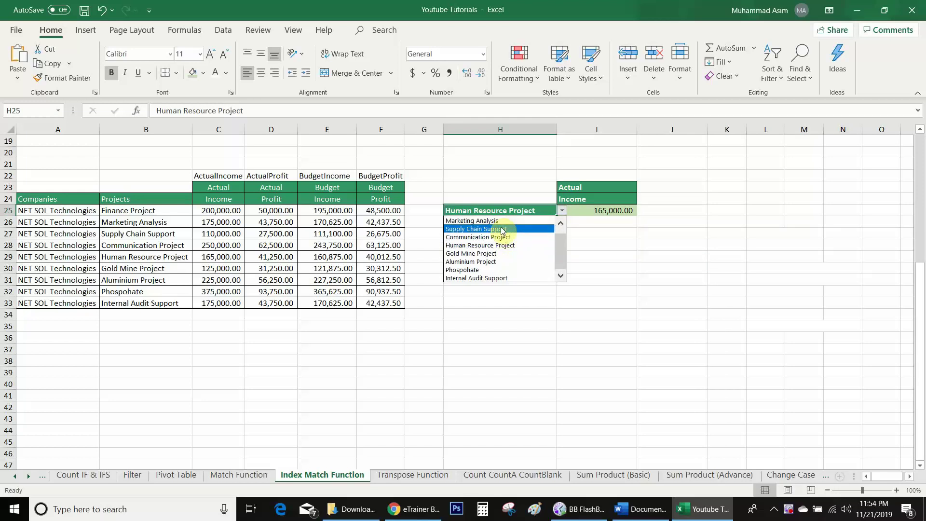
{"action": "key", "text": "Return"}
{"action": "left_click", "coordinate": [598, 210]}
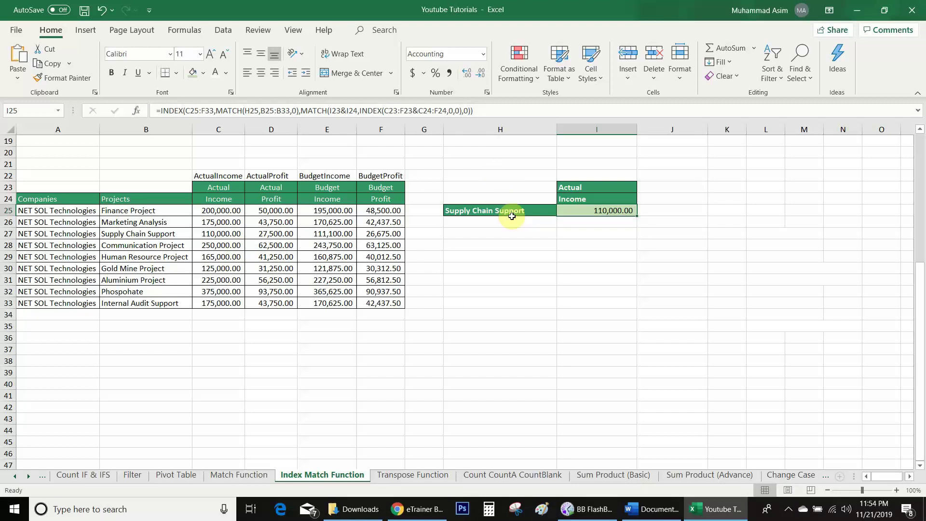
{"action": "left_click", "coordinate": [224, 235]}
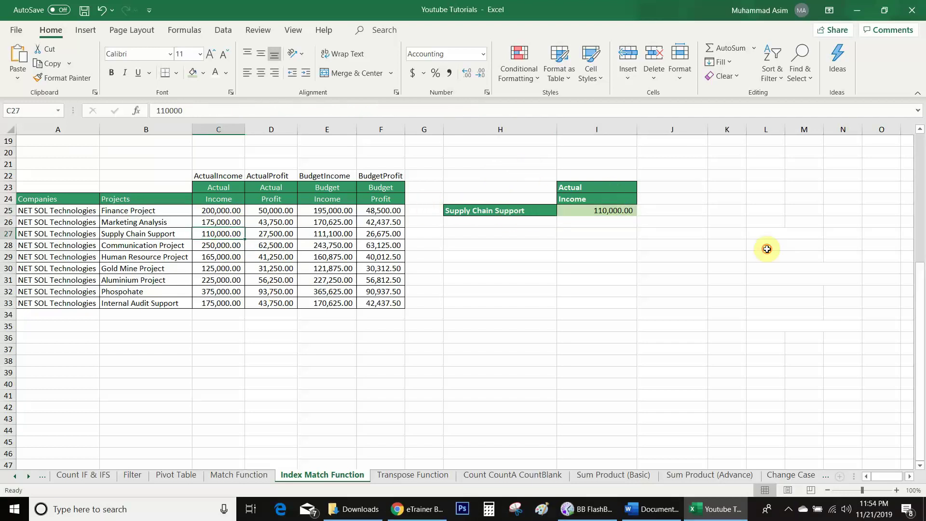
- Set the second header criterion in I24 to Profit and check the result against Supply Chain Support's Actual Profit in the table
{"action": "left_click", "coordinate": [596, 199]}
{"action": "key", "text": "alt+Down"}
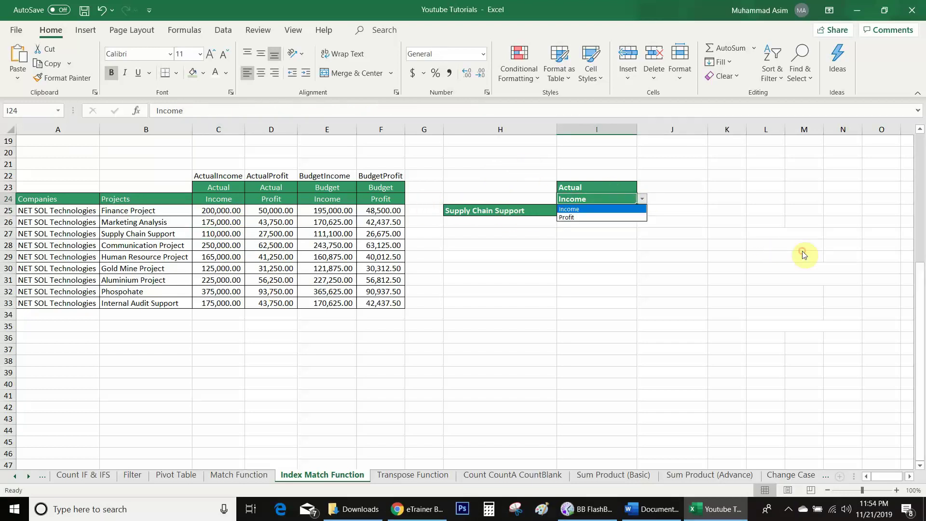
{"action": "left_click", "coordinate": [617, 217]}
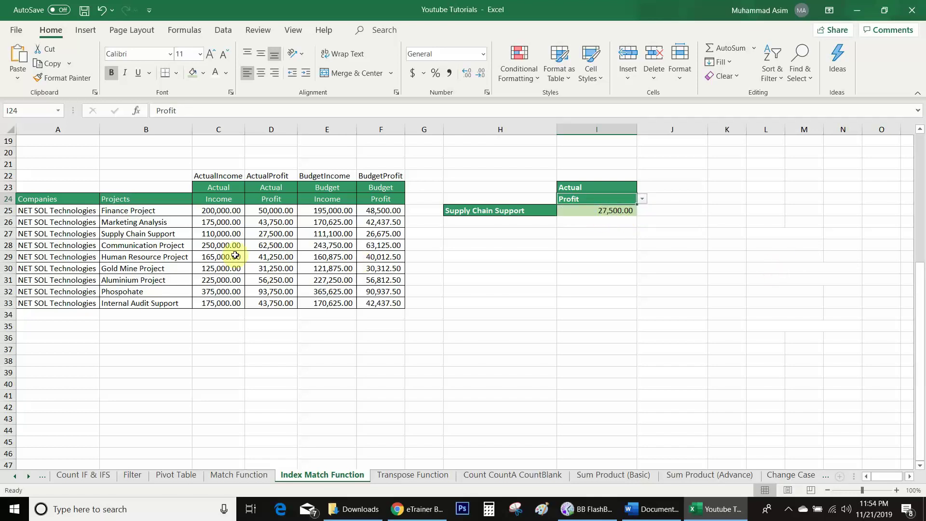
{"action": "left_click", "coordinate": [271, 236]}
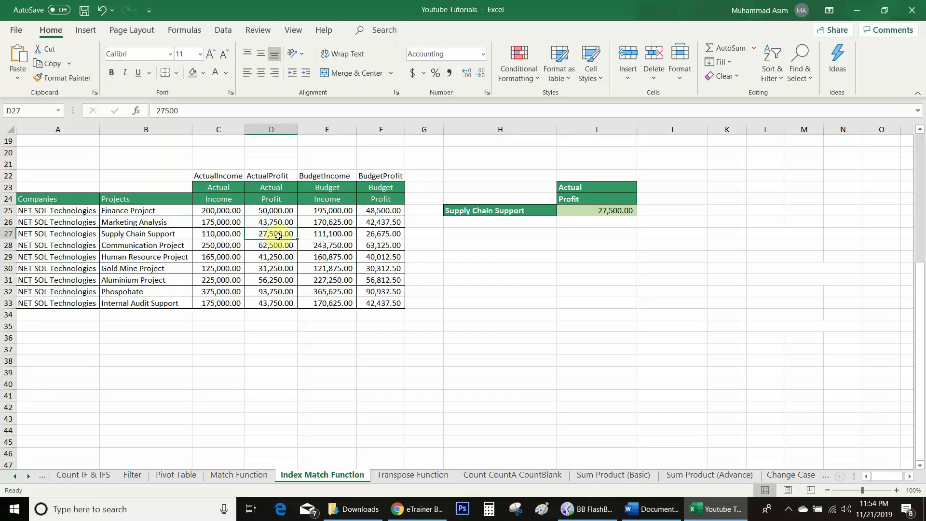